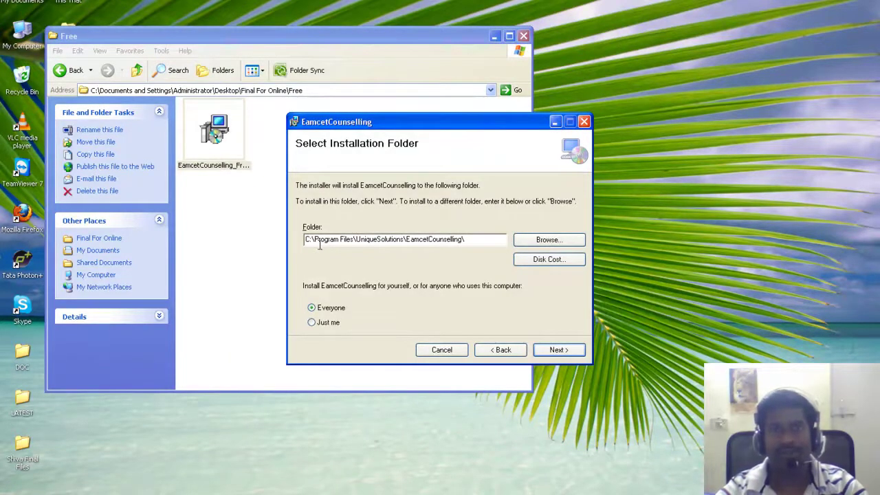
Install EamcetCounselling into the default installation folder and close the completed installer
{"action": "left_click", "coordinate": [557, 351]}
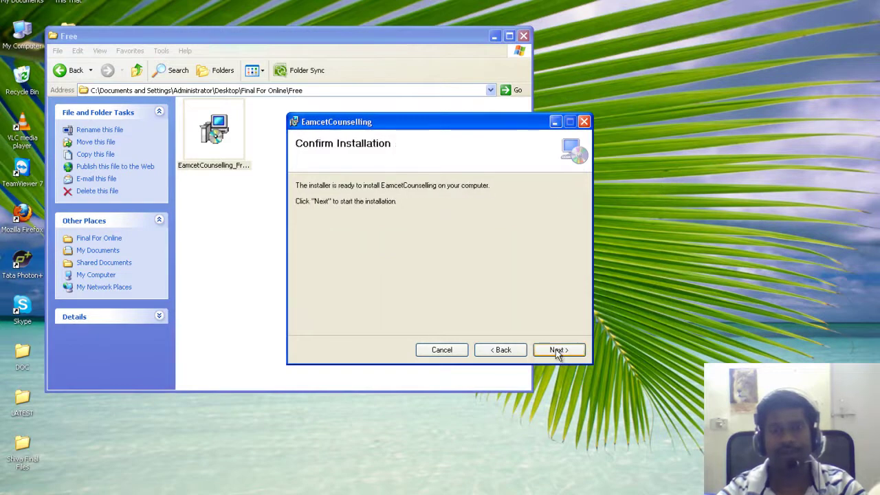
{"action": "left_click", "coordinate": [557, 350]}
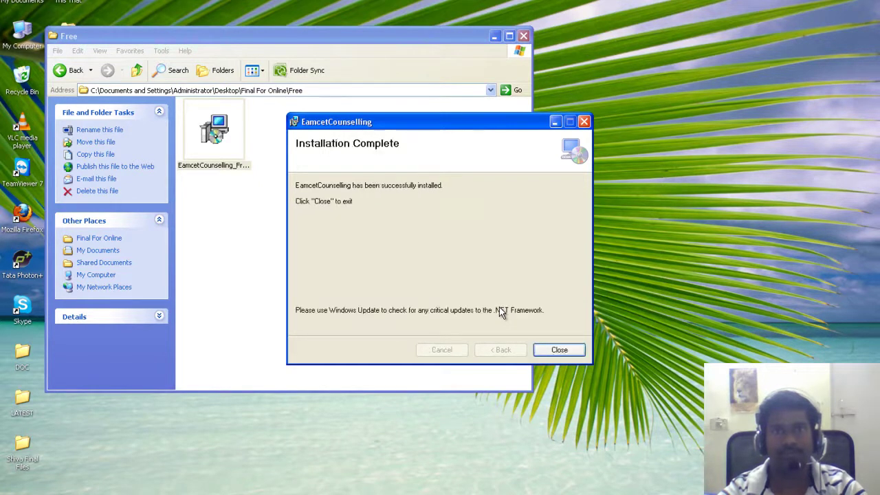
{"action": "left_click", "coordinate": [557, 350]}
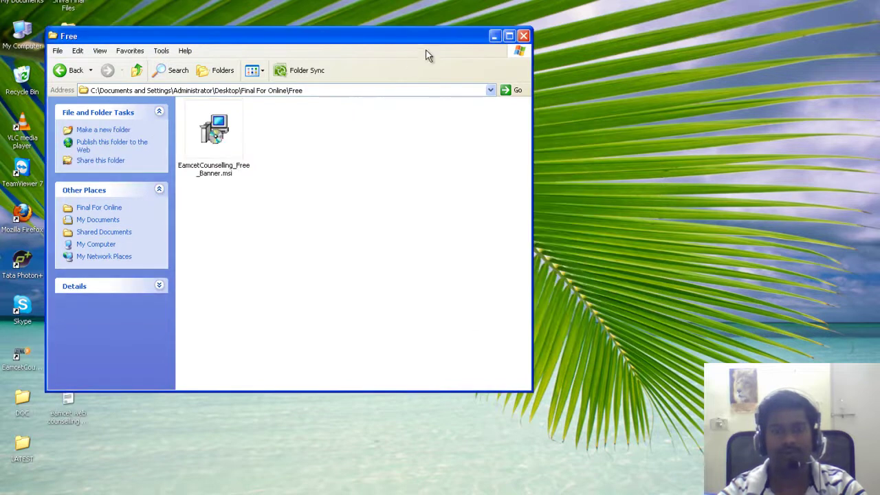
Minimize the Free folder window and launch EamcetCounselling from its desktop shortcut
{"action": "left_click", "coordinate": [493, 37]}
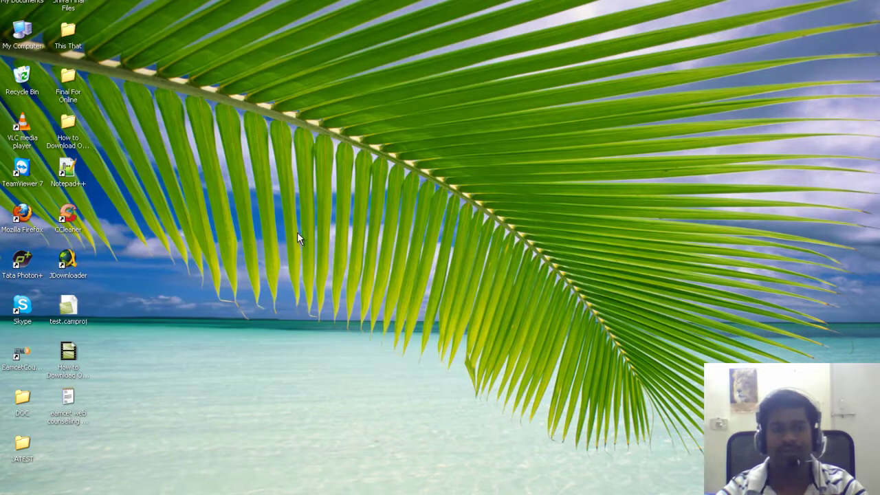
{"action": "left_click", "coordinate": [20, 354]}
{"action": "double_click", "coordinate": [20, 355]}
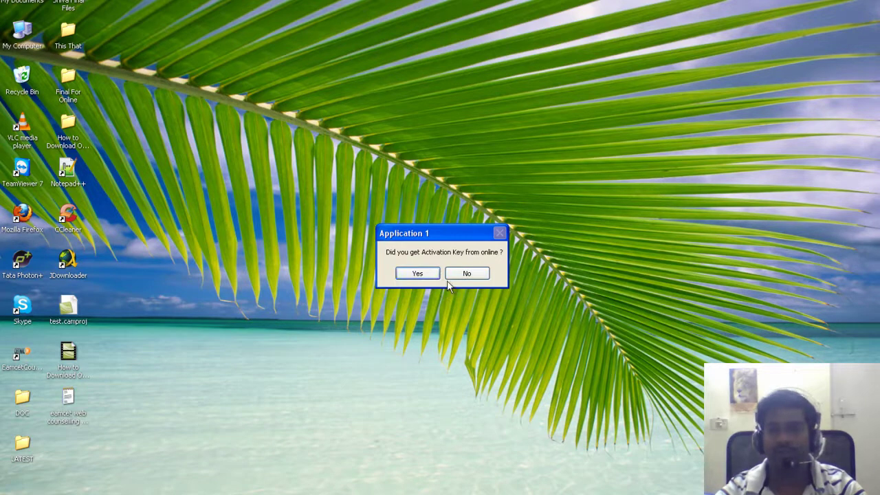
Answer No to the activation-key prompt, select the encrypted key, and open the ActivationKeyGen page
{"action": "left_click", "coordinate": [466, 274]}
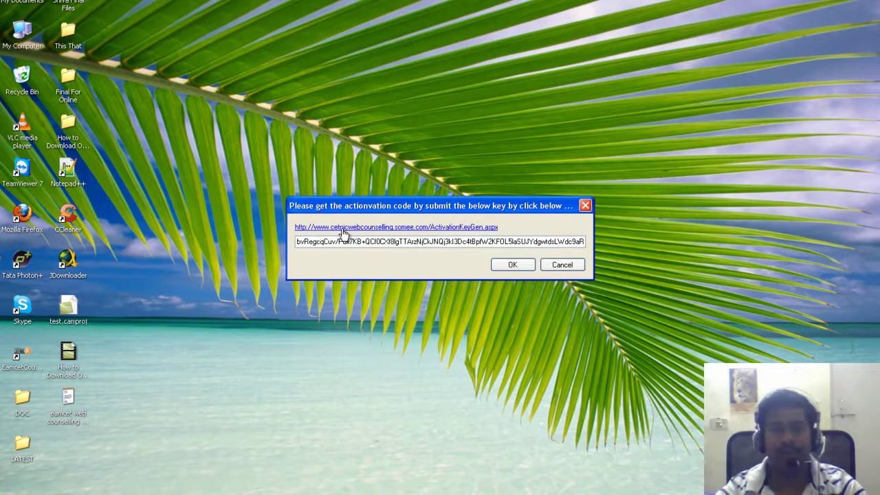
{"action": "left_click", "coordinate": [369, 228]}
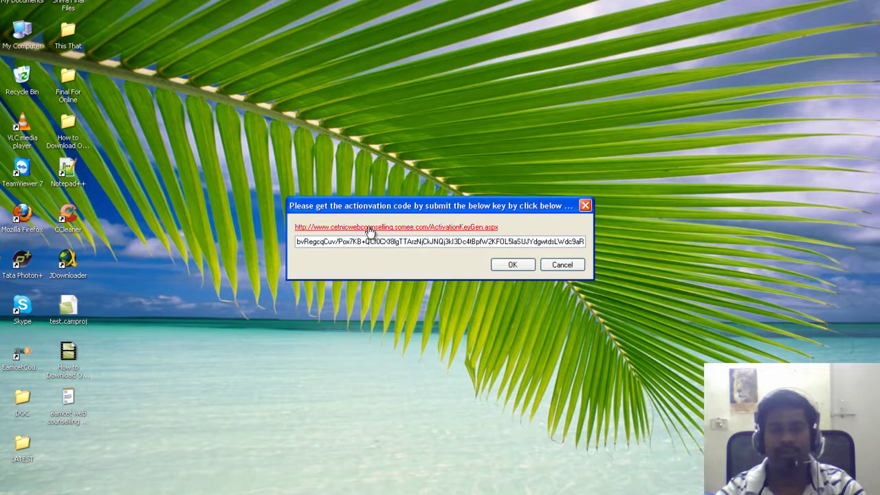
{"action": "left_click", "coordinate": [297, 242]}
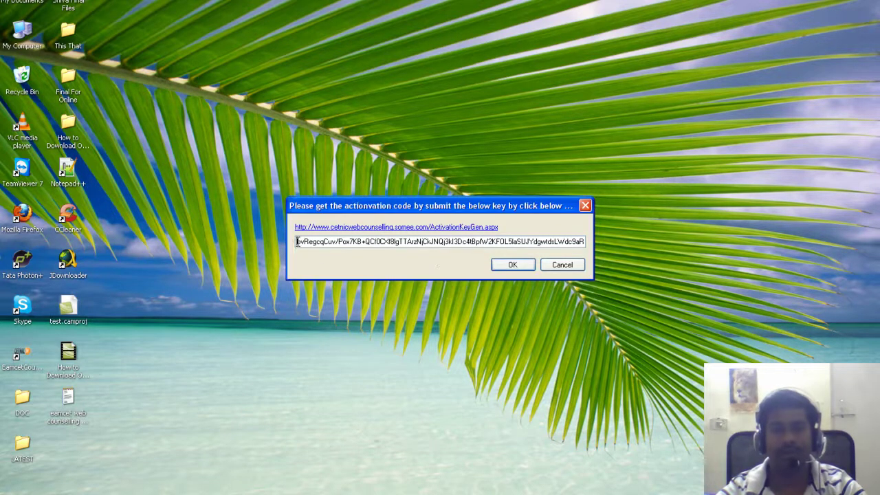
{"action": "double_click", "coordinate": [437, 241]}
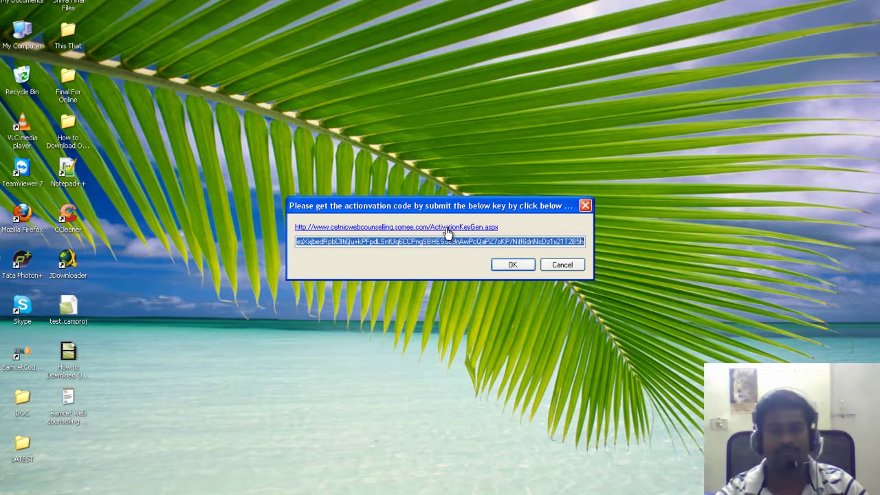
{"action": "left_click", "coordinate": [447, 232]}
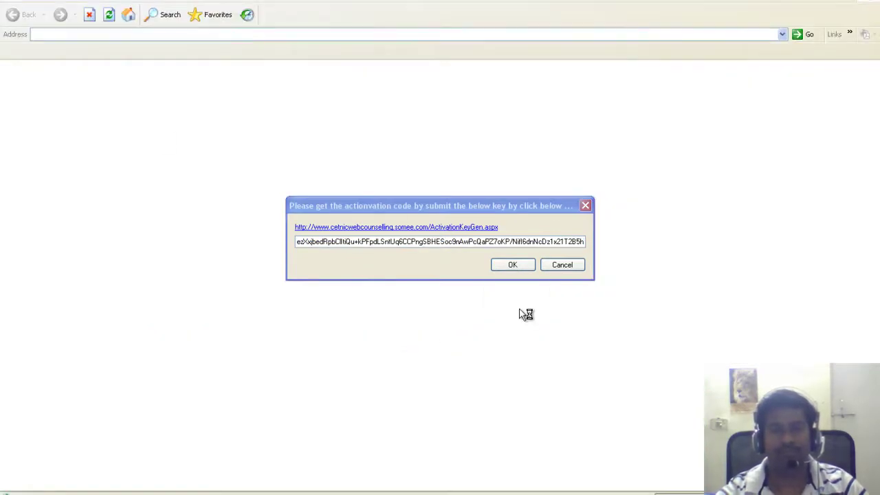
Paste the encrypted key into the CETNIC.IN Activation Key Generator, generate the activation key and copy it
{"action": "left_click", "coordinate": [582, 206]}
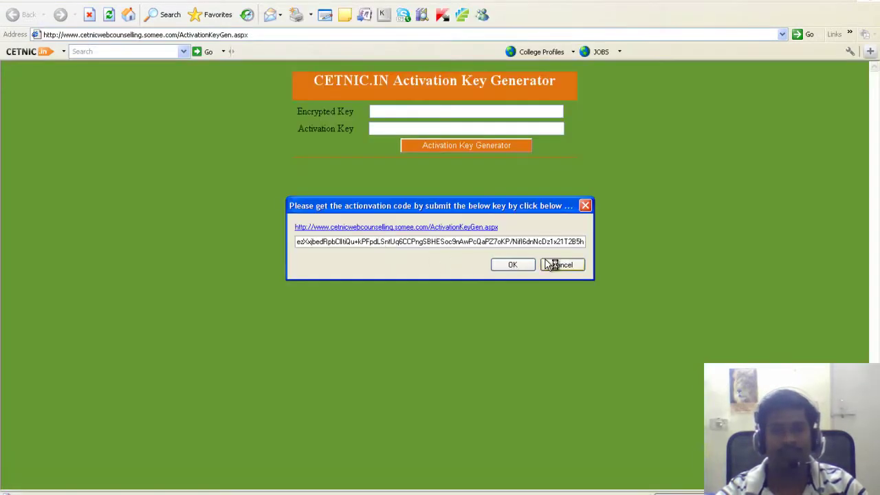
{"action": "key", "text": "Return"}
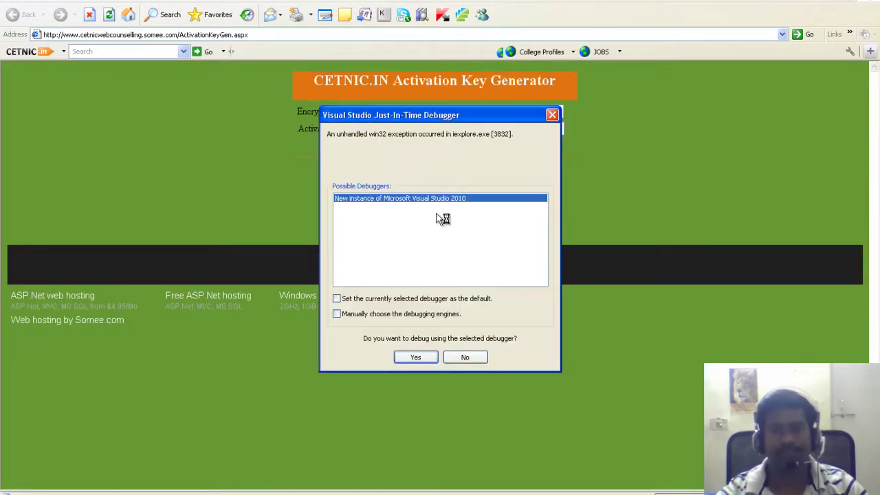
{"action": "left_click", "coordinate": [551, 115]}
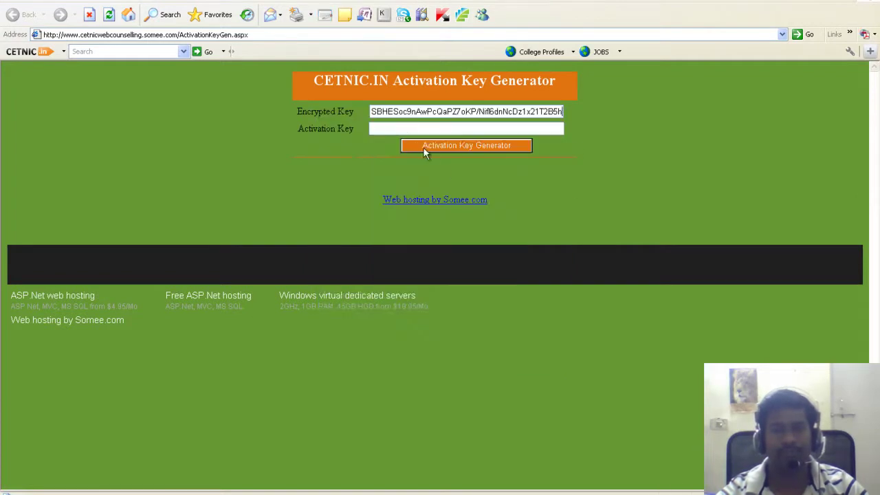
{"action": "left_click", "coordinate": [460, 148]}
{"action": "left_click", "coordinate": [371, 129]}
{"action": "key", "text": "ctrl+a"}
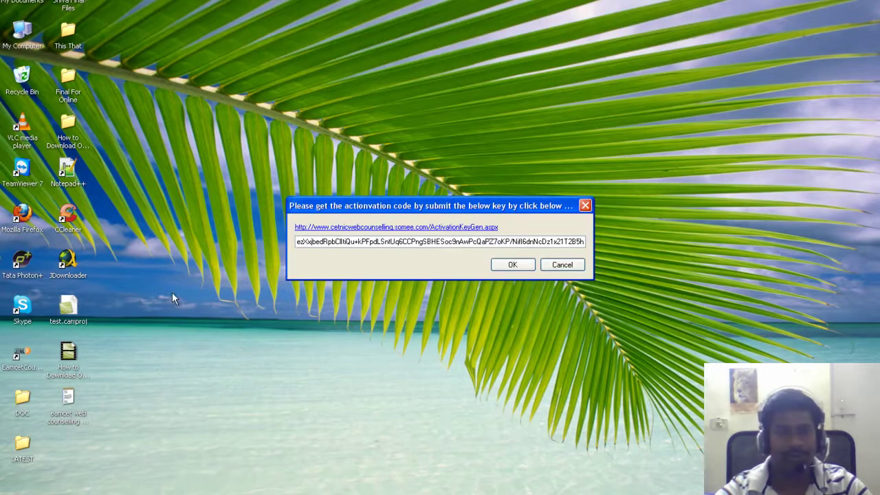
Create a new text document on the desktop named My Keyt.txt
{"action": "left_click", "coordinate": [142, 361]}
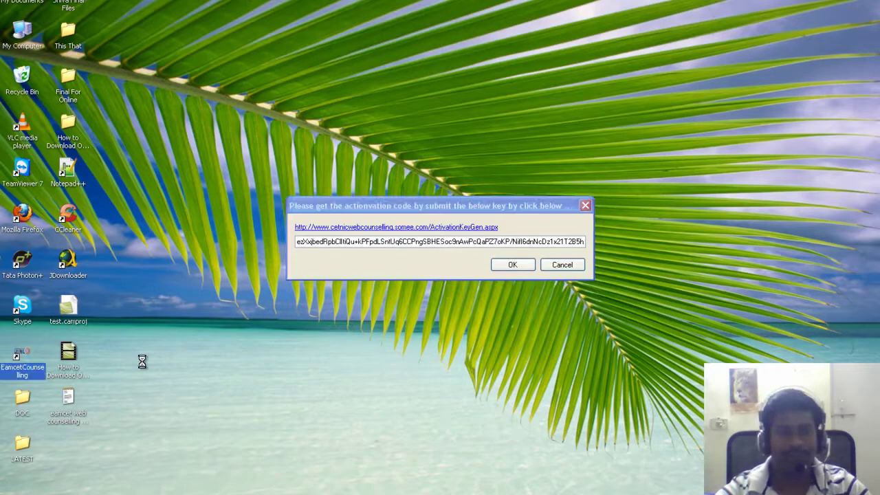
{"action": "right_click", "coordinate": [141, 361]}
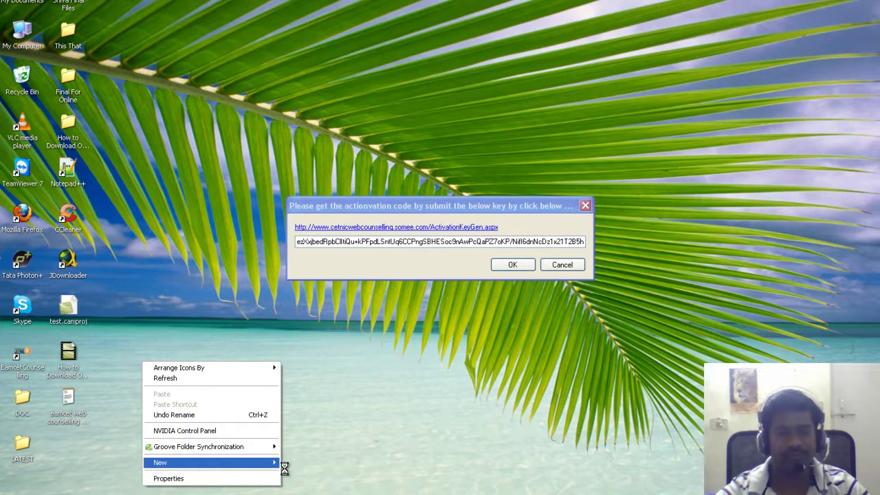
{"action": "mouse_move", "coordinate": [279, 464]}
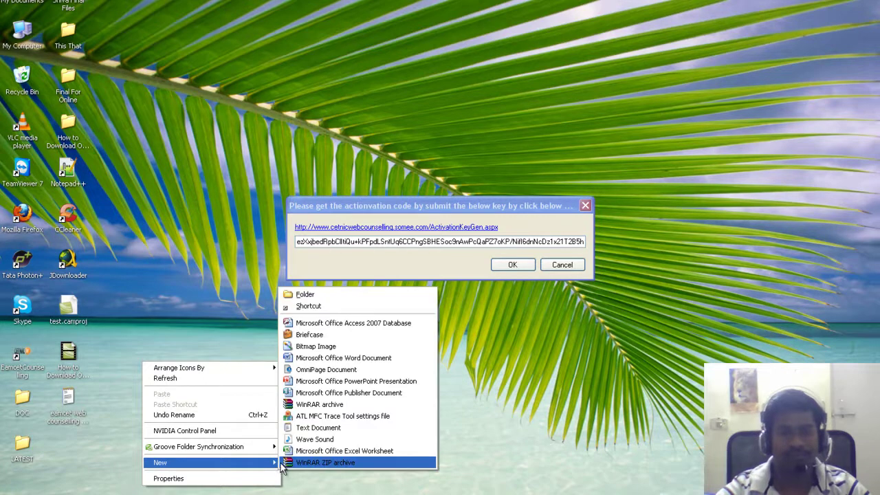
{"action": "left_click", "coordinate": [320, 428]}
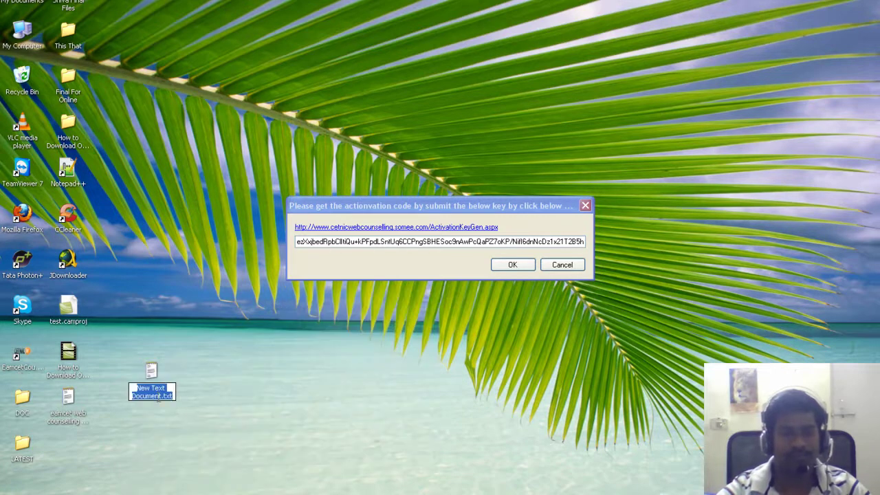
{"action": "left_click_drag", "start_coordinate": [158, 395], "coordinate": [110, 369]}
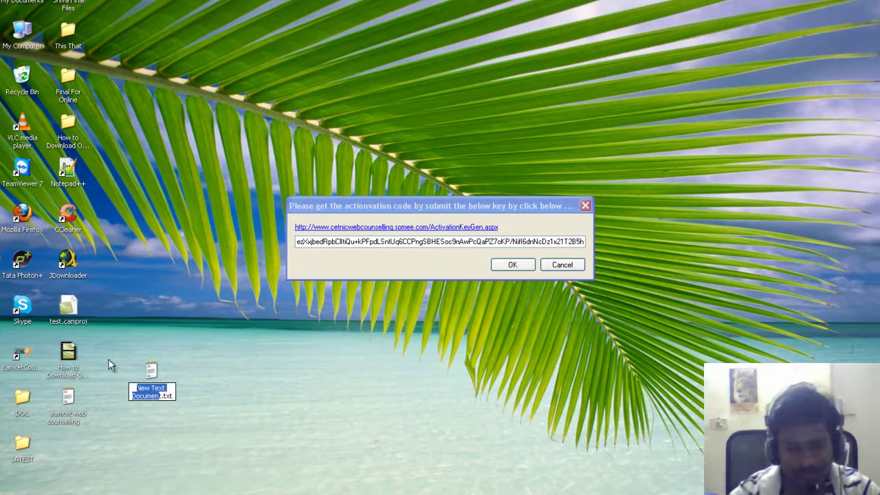
{"action": "type", "text": "My "}
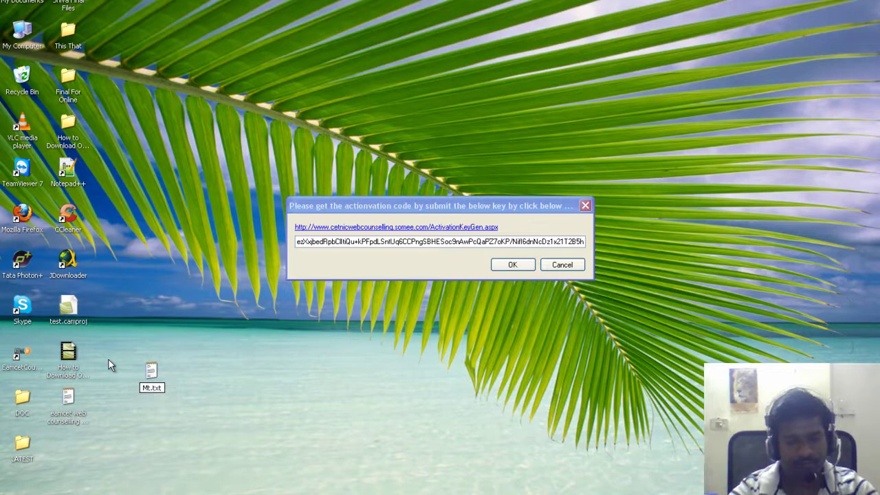
{"action": "type", "text": "Keyt"}
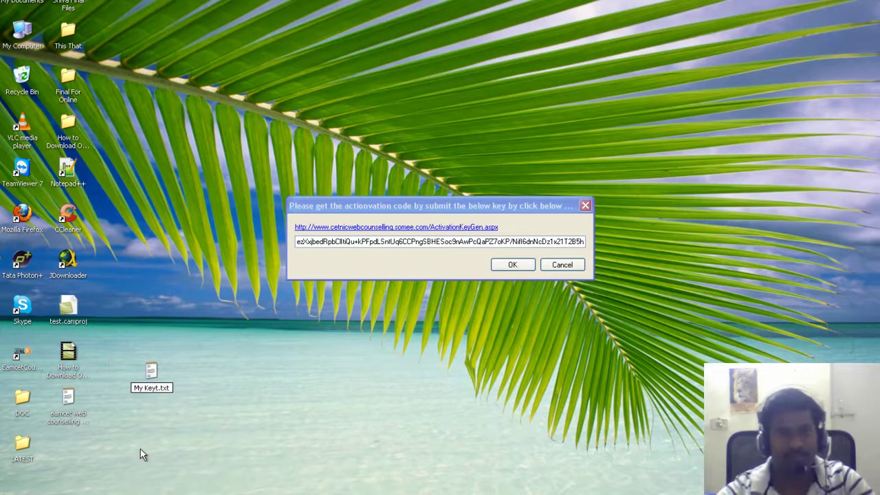
{"action": "key", "text": "Return"}
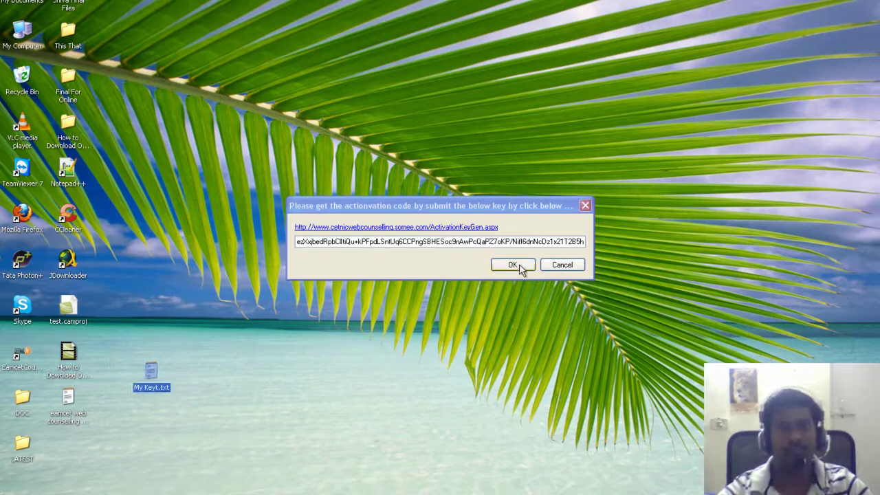
Close the activation-code dialog with OK
{"action": "left_click", "coordinate": [530, 266]}
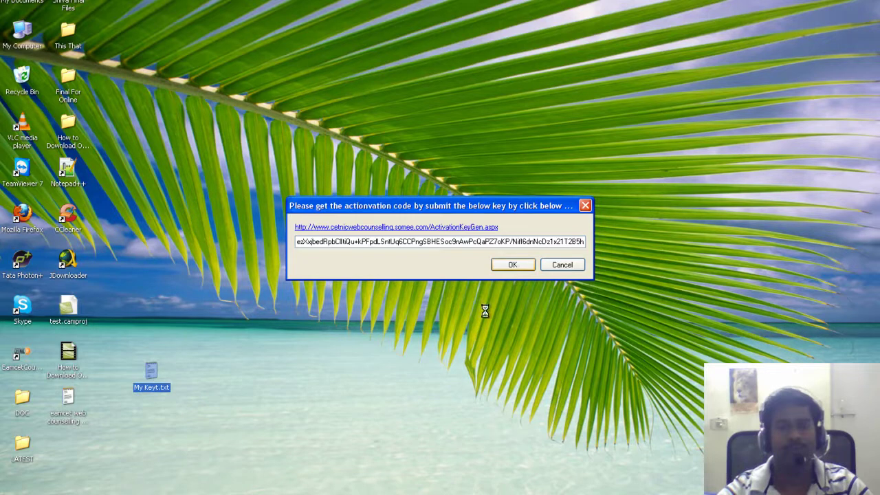
{"action": "left_click", "coordinate": [511, 265]}
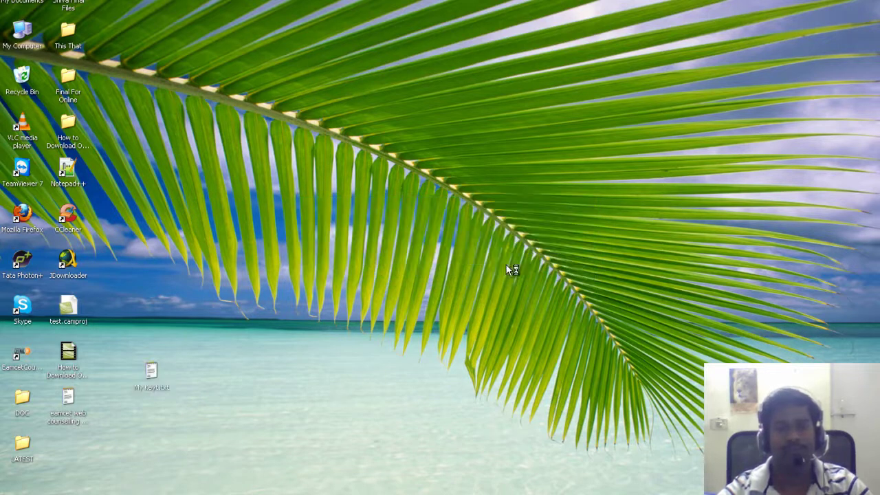
{"action": "left_click", "coordinate": [24, 358]}
Paste the activation key into My Keyt.txt, then enter it in EamcetCounselling until 'Activation done' appears
{"action": "double_click", "coordinate": [154, 387]}
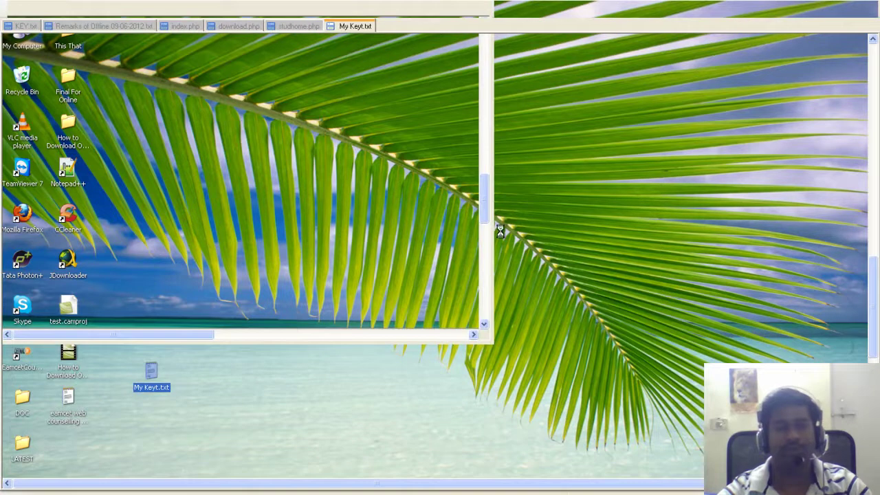
{"action": "key", "text": "ctrl+v"}
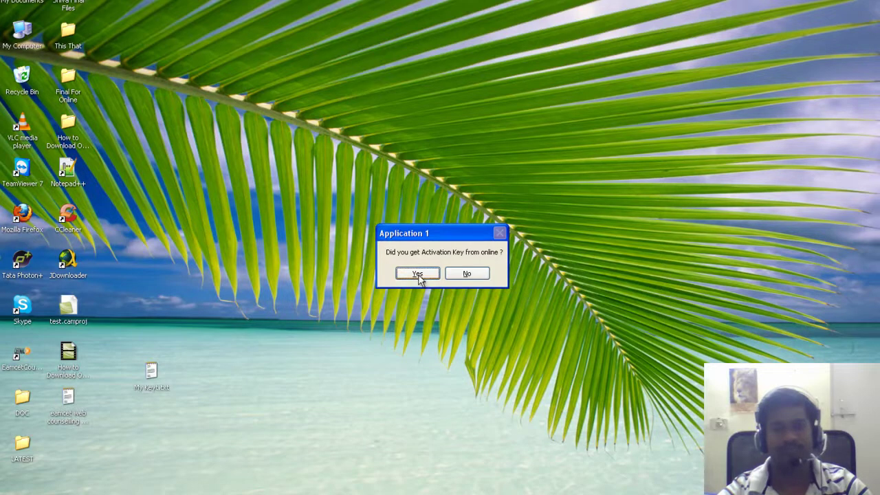
{"action": "left_click", "coordinate": [417, 274]}
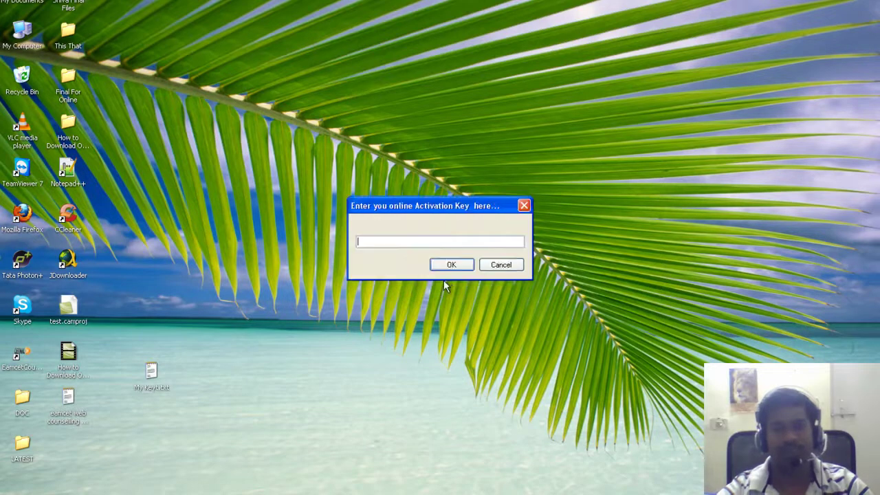
{"action": "key", "text": "ctrl+v"}
{"action": "left_click", "coordinate": [452, 267]}
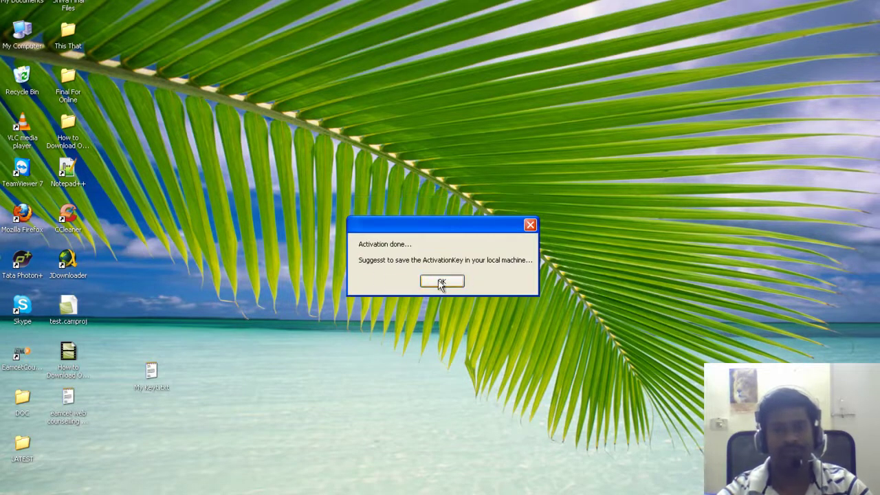
{"action": "left_click", "coordinate": [442, 282]}
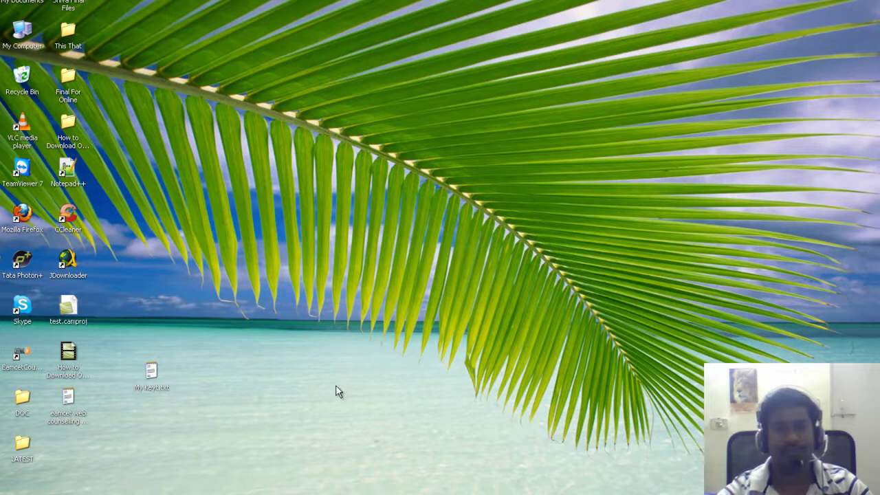
Relaunch EamcetCounselling, install the cetnic Community Toolbar add-on, and restart Firefox
{"action": "double_click", "coordinate": [19, 359]}
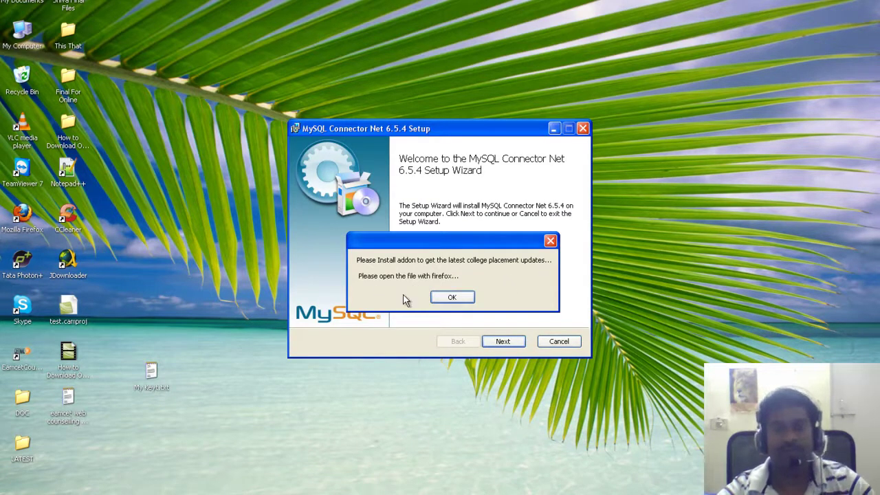
{"action": "left_click", "coordinate": [451, 298]}
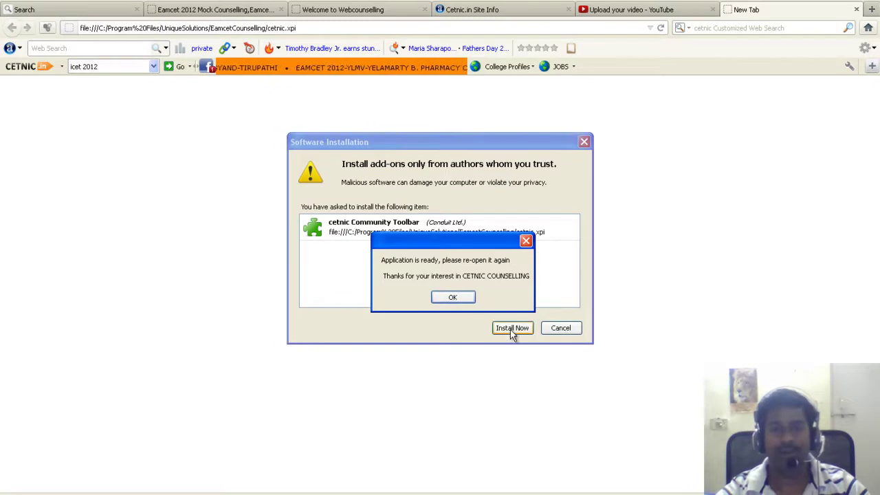
{"action": "left_click", "coordinate": [510, 330]}
{"action": "left_click", "coordinate": [510, 330]}
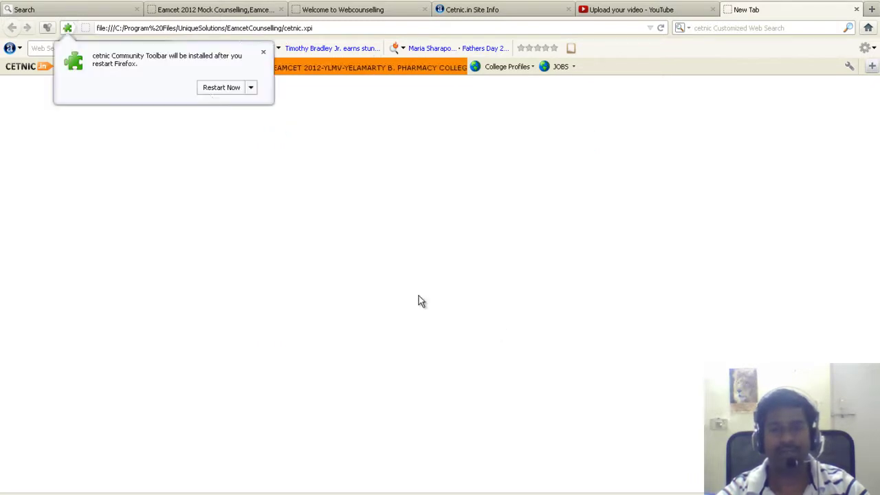
{"action": "left_click", "coordinate": [222, 87]}
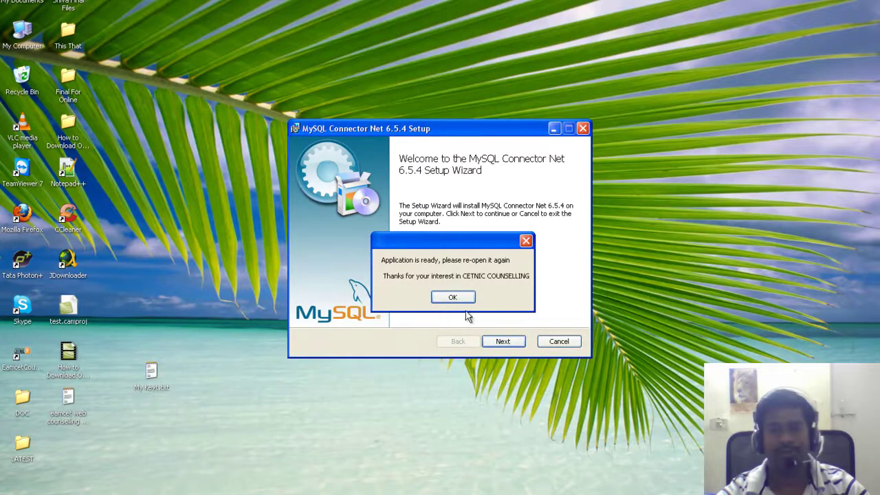
{"action": "left_click", "coordinate": [505, 344]}
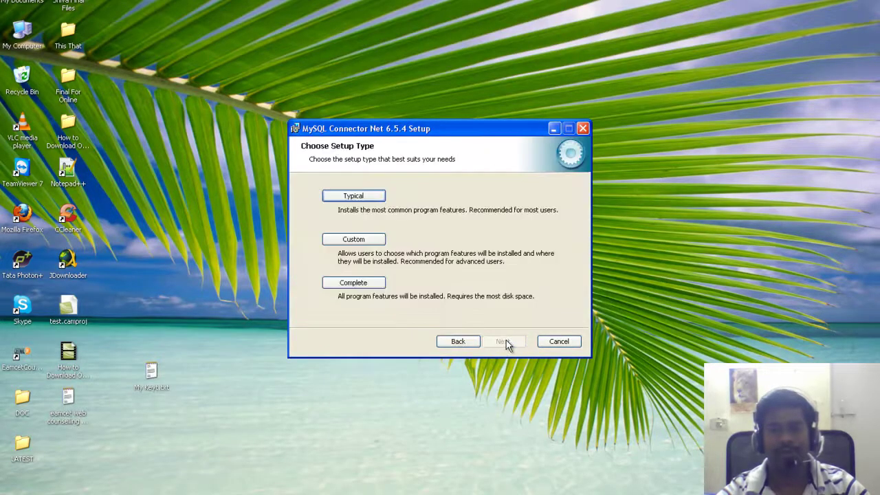
Run a Typical install of MySQL Connector Net 6.5.4 and finish the wizard
{"action": "left_click", "coordinate": [358, 196]}
{"action": "left_click", "coordinate": [499, 351]}
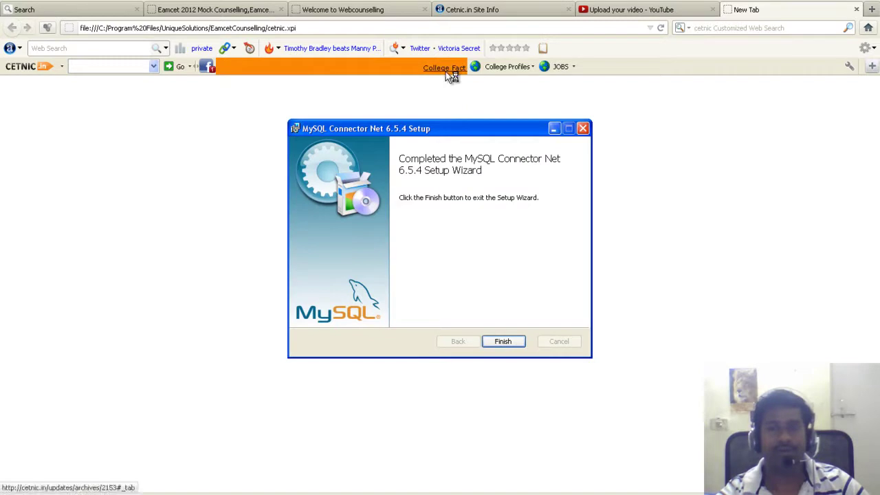
{"action": "left_click", "coordinate": [506, 341]}
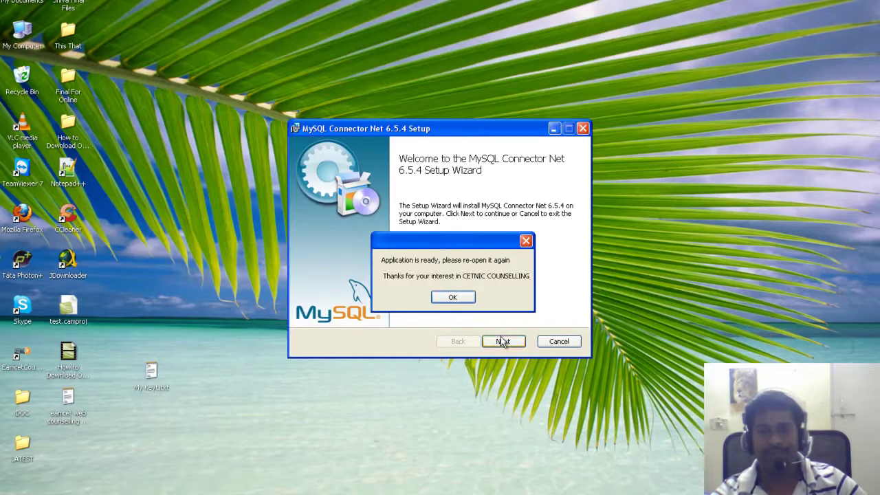
Dismiss the ready message, then cancel the reopened Connector Net setup and close it
{"action": "left_click", "coordinate": [453, 301]}
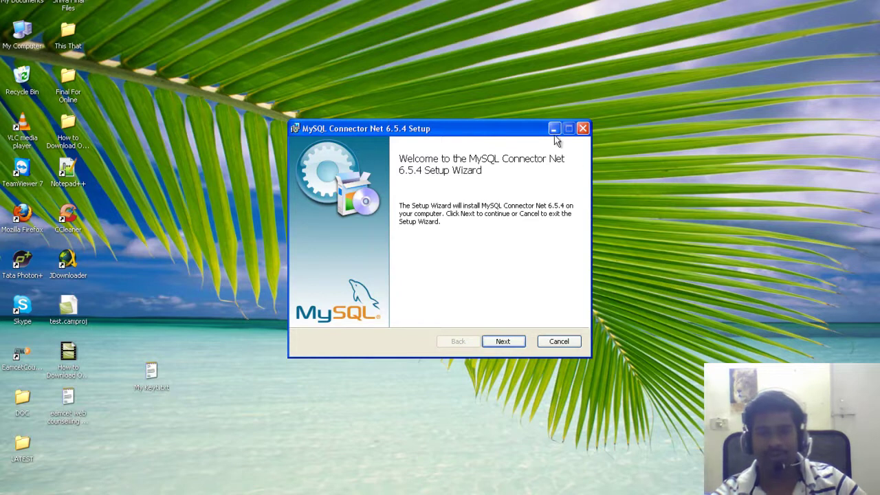
{"action": "left_click", "coordinate": [582, 129]}
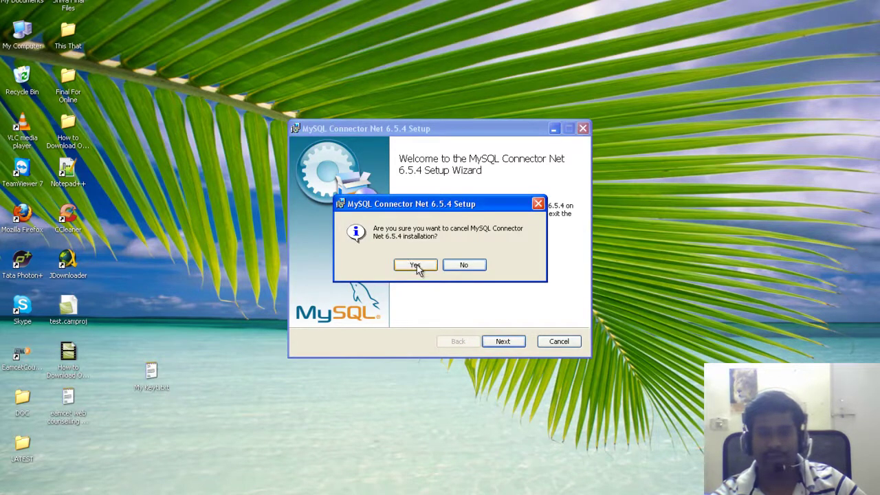
{"action": "left_click", "coordinate": [417, 265]}
{"action": "left_click", "coordinate": [507, 341]}
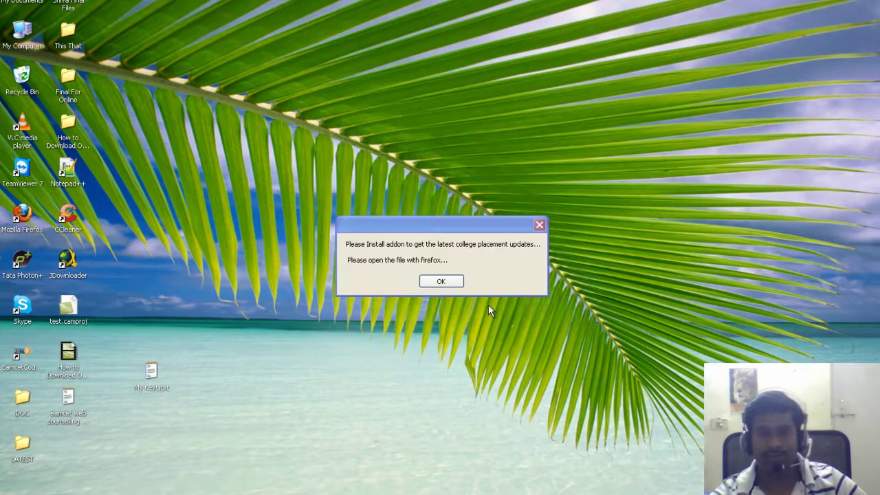
Dismiss the add-on reminders, cancel the cetnic toolbar install, close the blank tabs and Firefox
{"action": "left_click", "coordinate": [539, 226]}
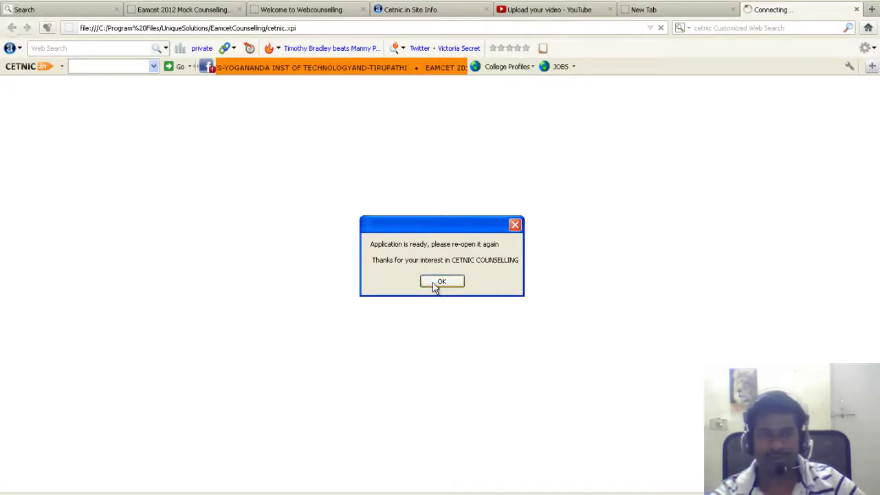
{"action": "left_click", "coordinate": [459, 283]}
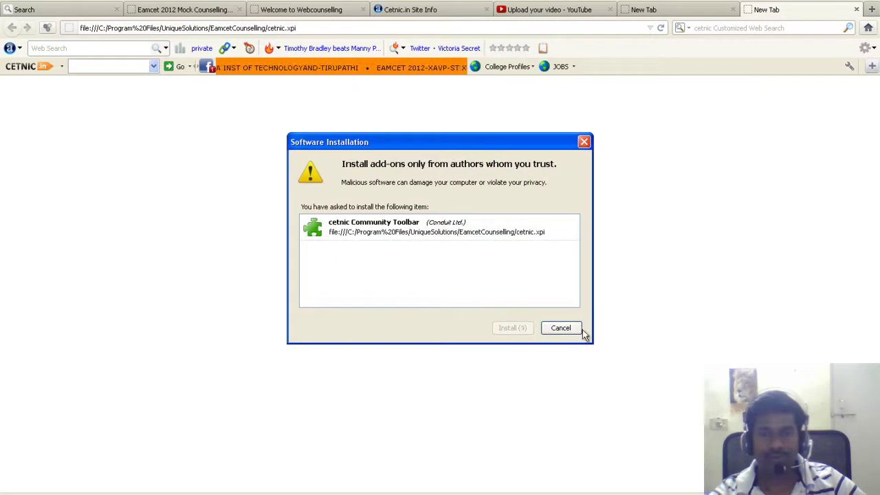
{"action": "left_click", "coordinate": [561, 328]}
{"action": "left_click", "coordinate": [856, 10]}
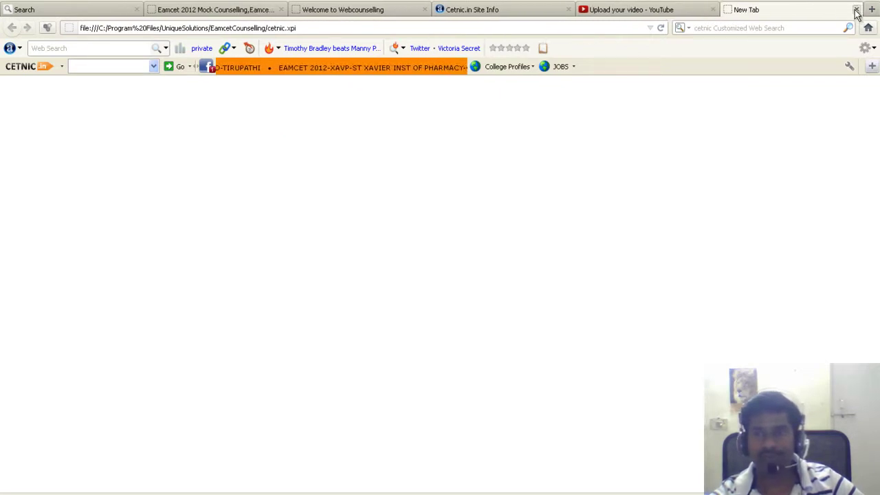
{"action": "left_click", "coordinate": [856, 9]}
{"action": "key", "text": "super+d"}
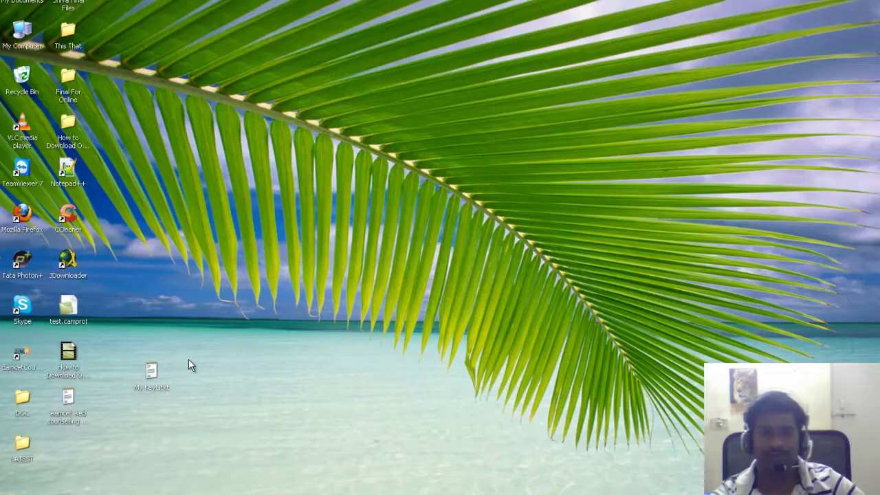
Launch EamcetCounselling and enter the sender Gmail mail ID and account password on the Settings tab
{"action": "double_click", "coordinate": [21, 355]}
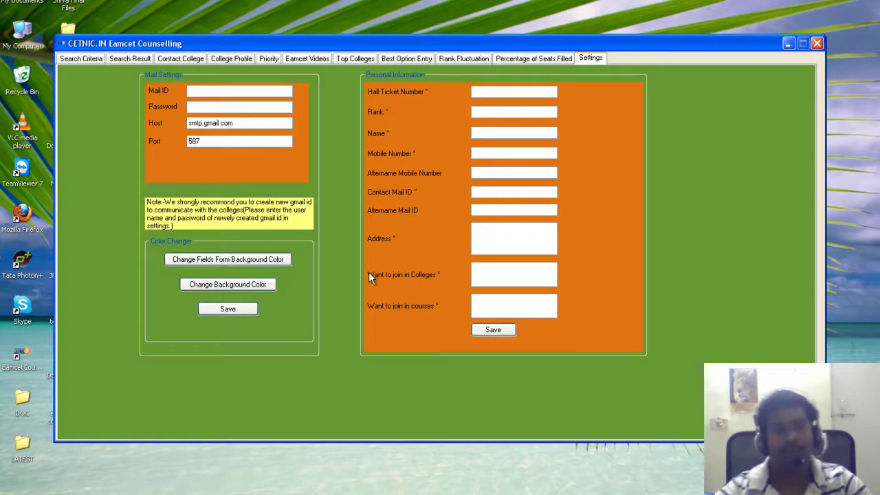
{"action": "left_click", "coordinate": [201, 92]}
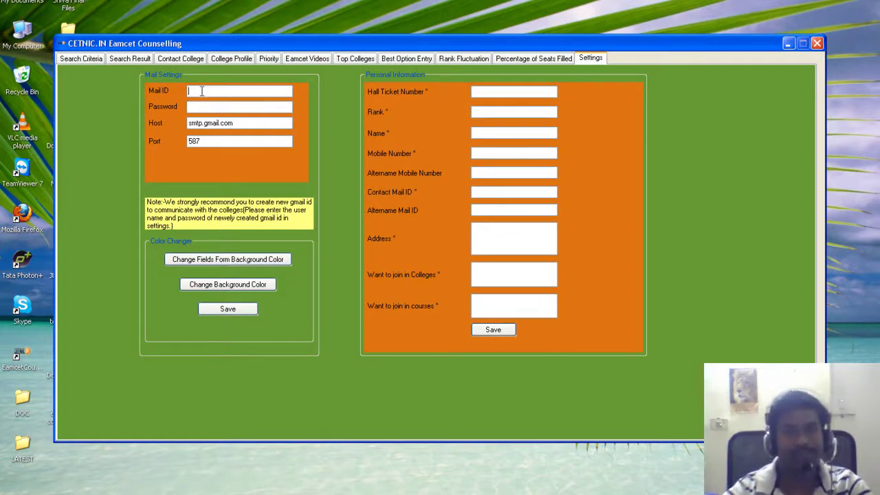
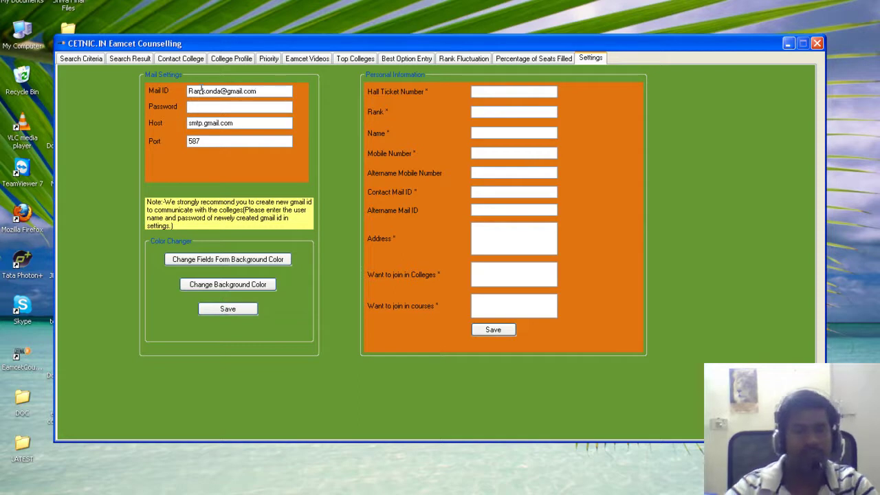
{"action": "left_click_drag", "start_coordinate": [220, 91], "coordinate": [189, 91]}
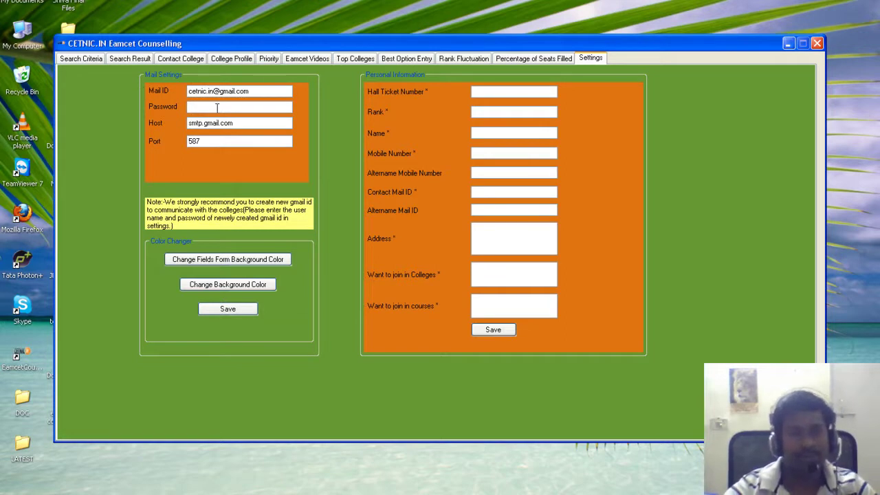
{"action": "left_click", "coordinate": [218, 107]}
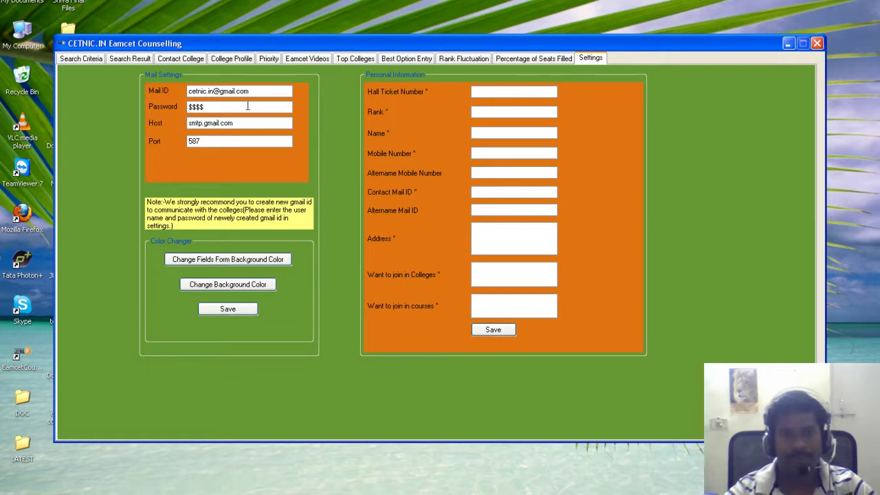
{"action": "left_click_drag", "start_coordinate": [251, 91], "coordinate": [157, 95]}
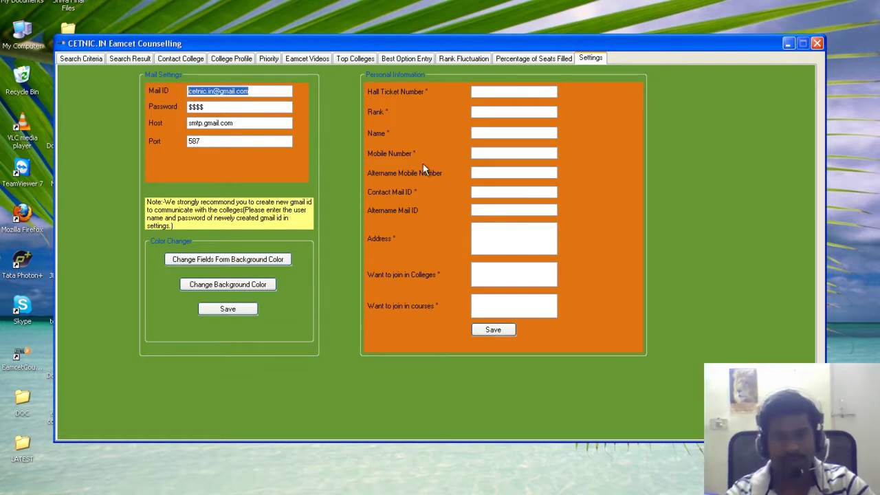
Fill in the Contact Mail ID, mobile number and hall ticket number fields
{"action": "key", "text": "ctrl+c"}
{"action": "left_click", "coordinate": [474, 193]}
{"action": "key", "text": "ctrl+v"}
{"action": "left_click", "coordinate": [484, 154]}
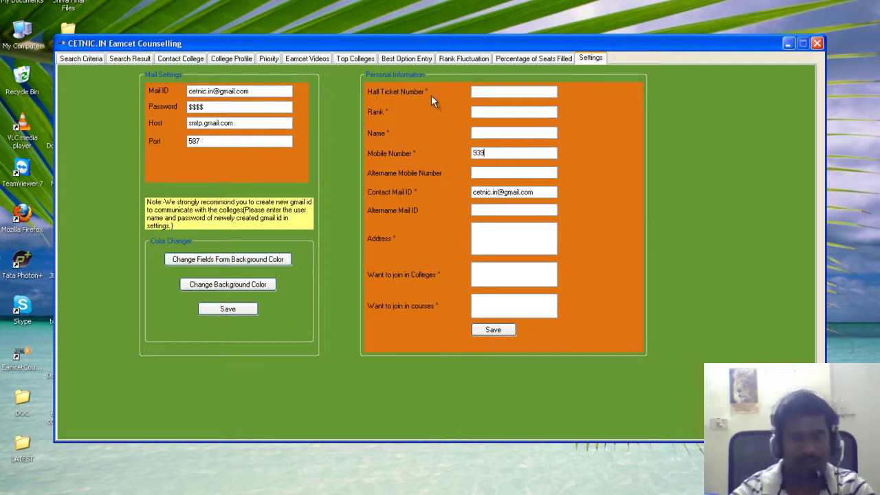
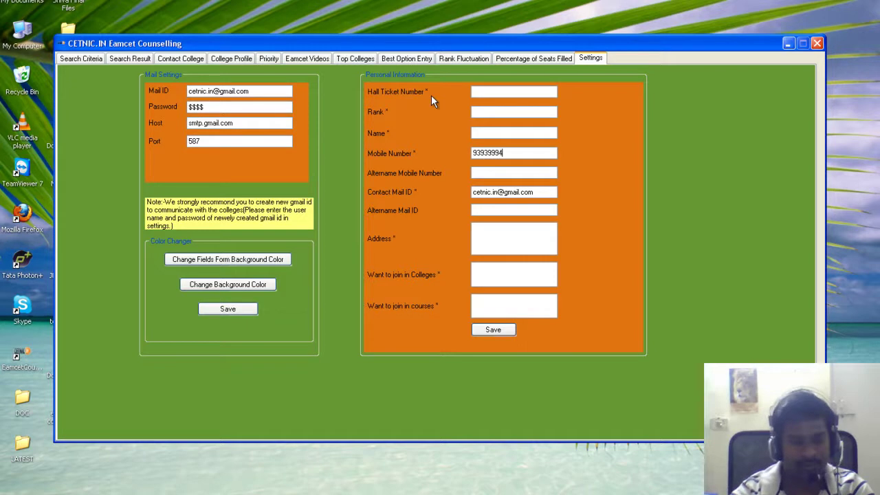
{"action": "left_click", "coordinate": [482, 94]}
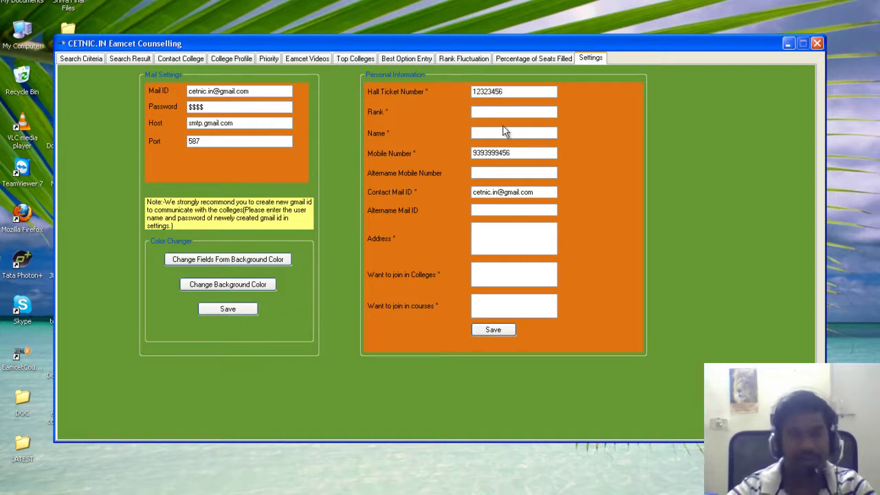
Enter the student's name and full postal address in the Address box
{"action": "left_click", "coordinate": [497, 112]}
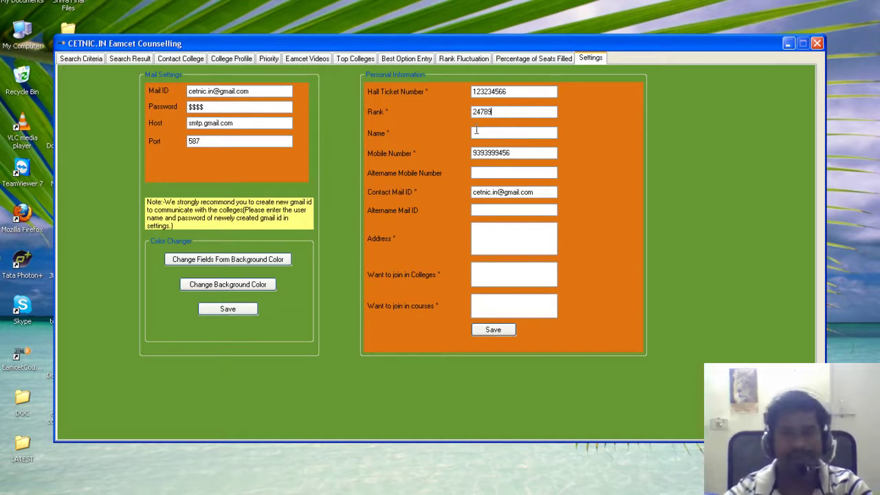
{"action": "left_click", "coordinate": [482, 133]}
{"action": "type", "text": "Ramesh"}
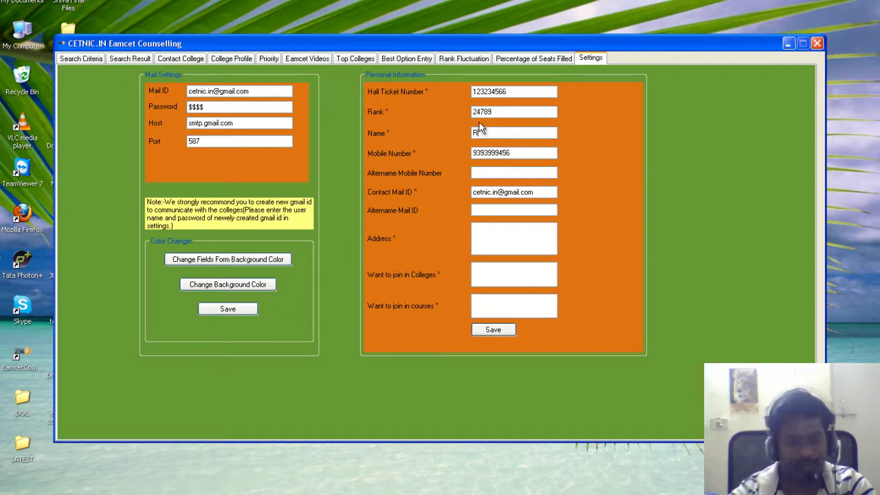
{"action": "left_click", "coordinate": [480, 209]}
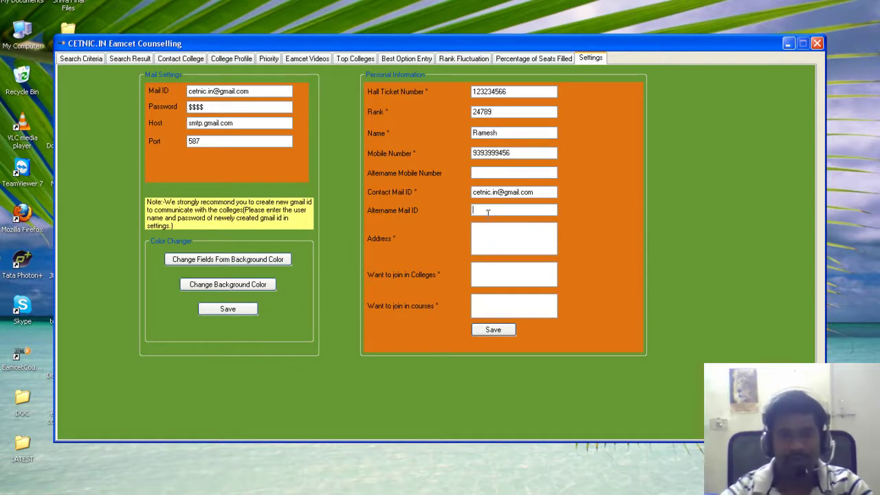
{"action": "left_click", "coordinate": [490, 173]}
{"action": "left_click", "coordinate": [489, 242]}
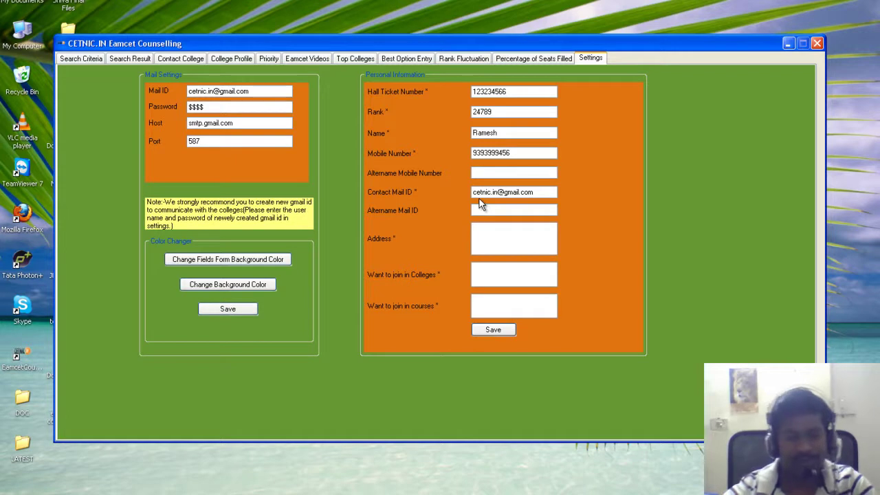
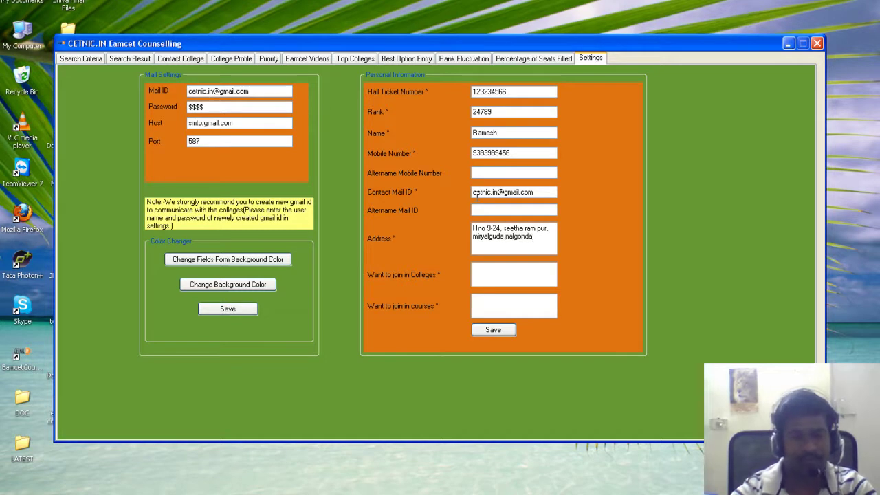
Enter preferred colleges IARE, OUCE, JNTU, BRIL, YNMS and courses CSE, CIV, then save
{"action": "left_click", "coordinate": [491, 276]}
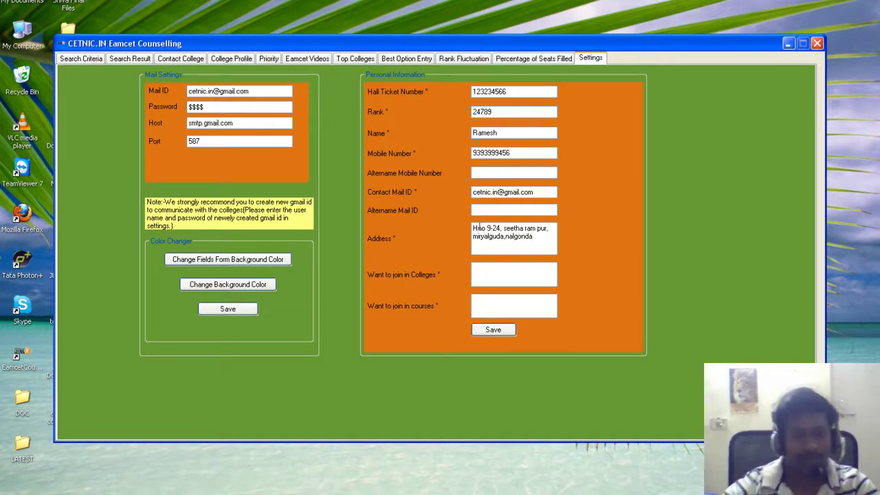
{"action": "type", "text": "IARE, "}
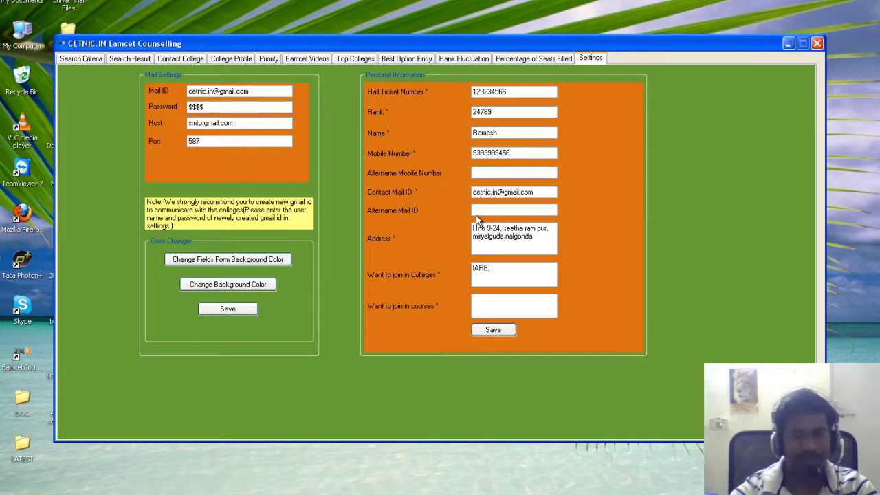
{"action": "type", "text": "OUCE, JNTU, "}
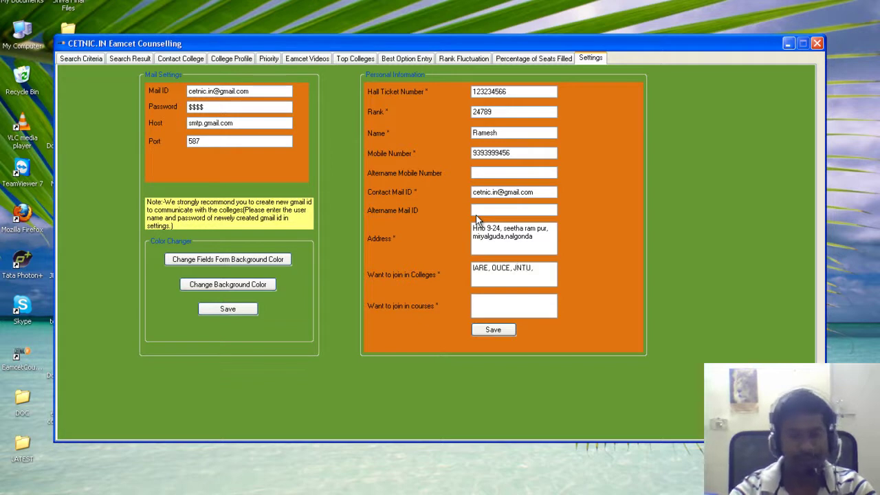
{"action": "type", "text": "BRIL, Y"}
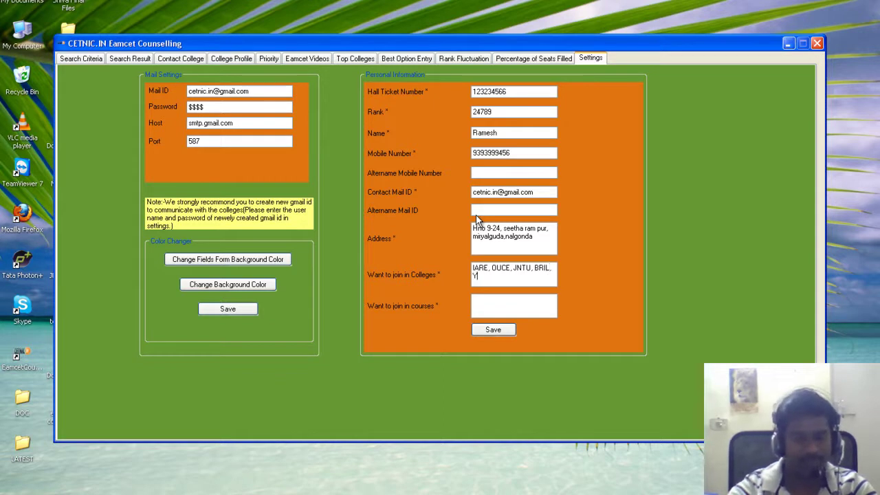
{"action": "type", "text": "MS"}
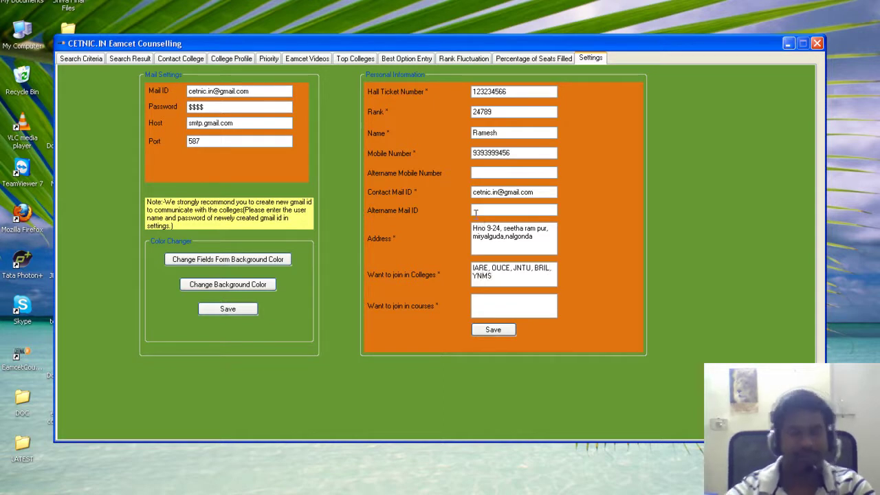
{"action": "left_click", "coordinate": [501, 306]}
{"action": "type", "text": "CSE, CIV"}
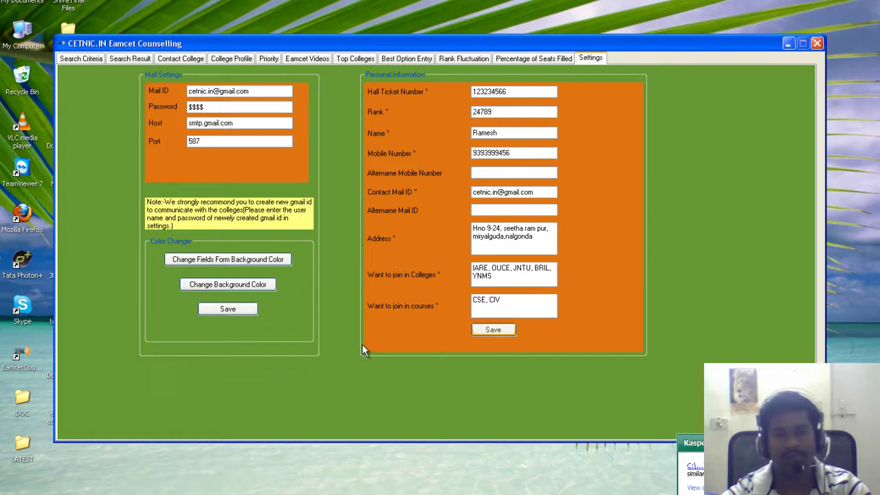
{"action": "key", "text": "Return"}
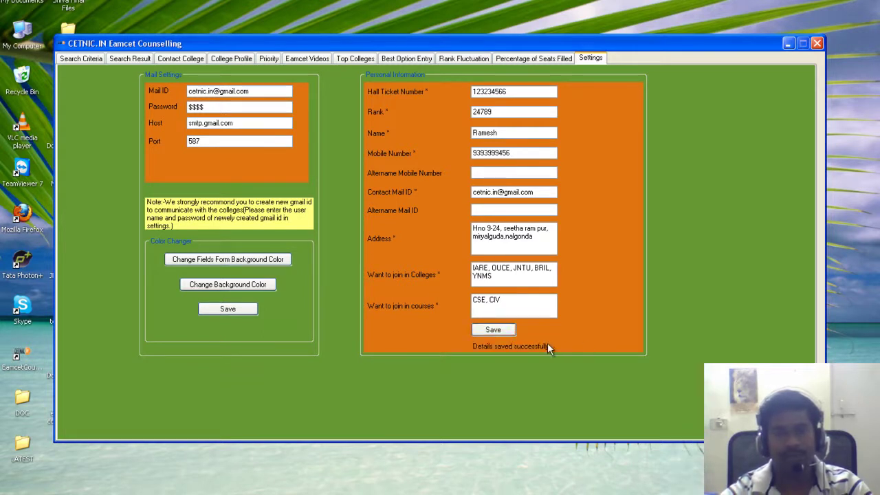
Set the field panels' background to a custom mid blue
{"action": "left_click", "coordinate": [230, 259]}
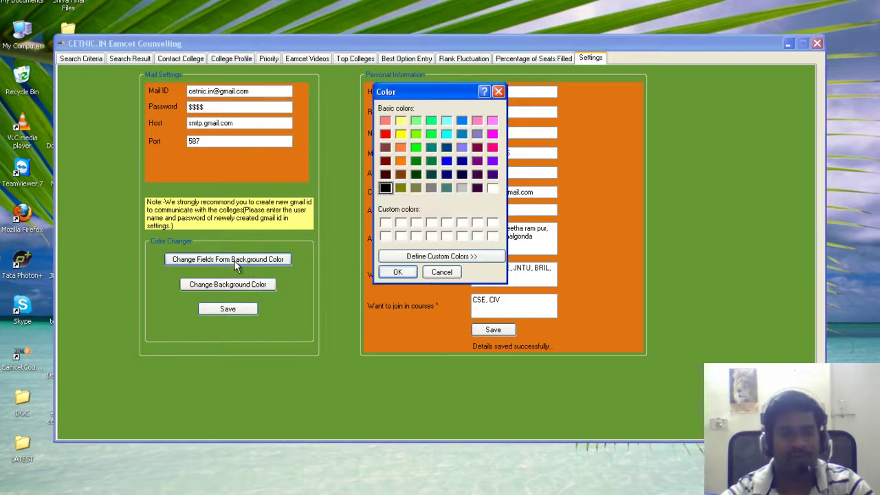
{"action": "left_click", "coordinate": [441, 256]}
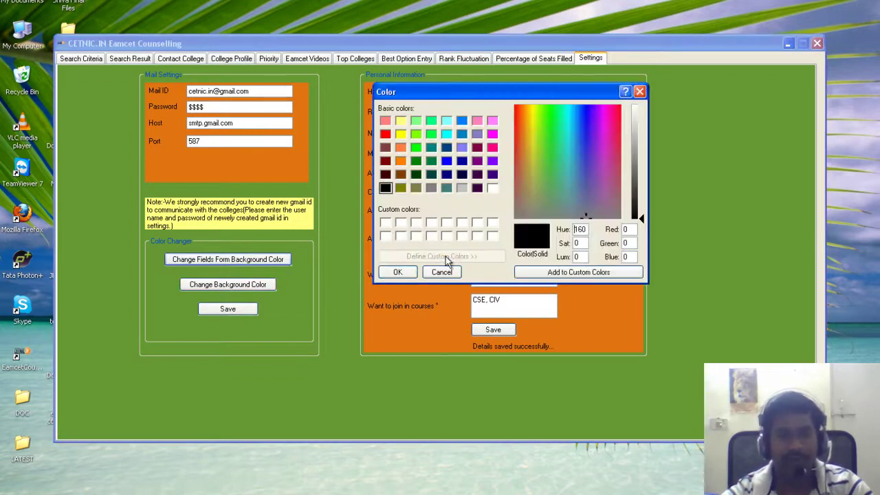
{"action": "left_click", "coordinate": [574, 159]}
{"action": "left_click_drag", "start_coordinate": [639, 210], "coordinate": [641, 158]}
{"action": "left_click", "coordinate": [396, 271]}
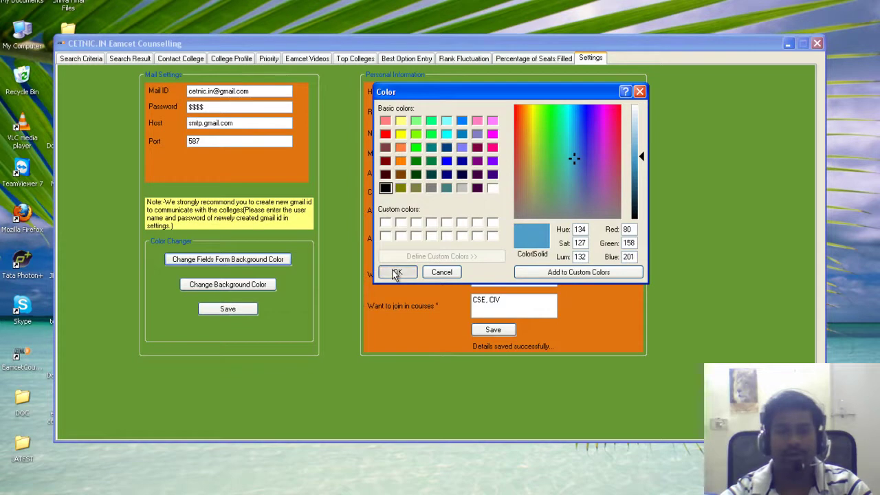
Make the window background grey, save the colours, and return to Search Criteria
{"action": "left_click", "coordinate": [226, 284]}
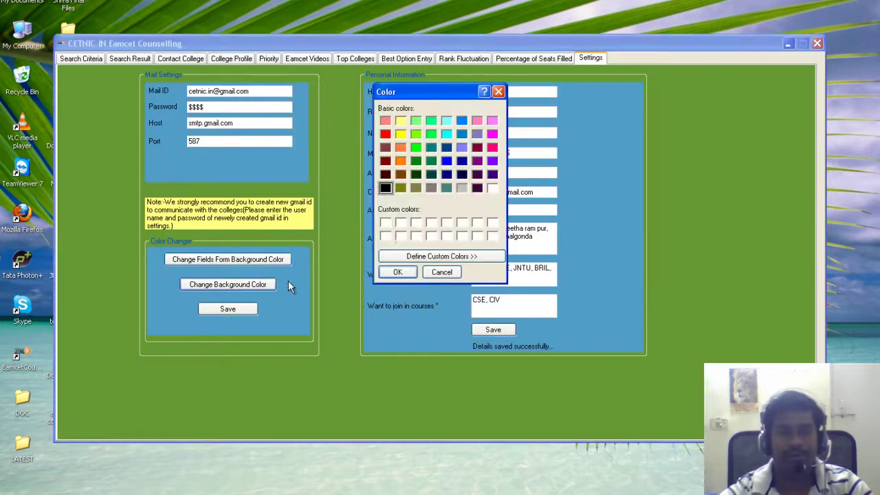
{"action": "left_click", "coordinate": [429, 187]}
{"action": "left_click", "coordinate": [398, 271]}
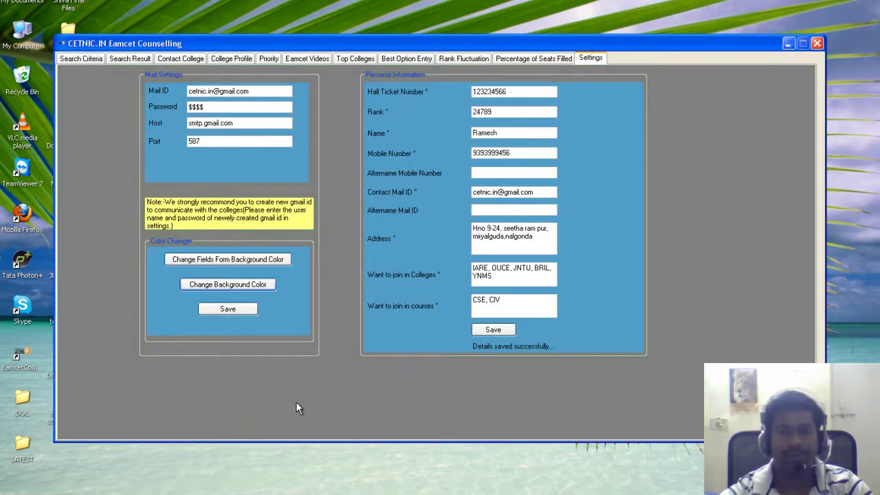
{"action": "left_click", "coordinate": [225, 308]}
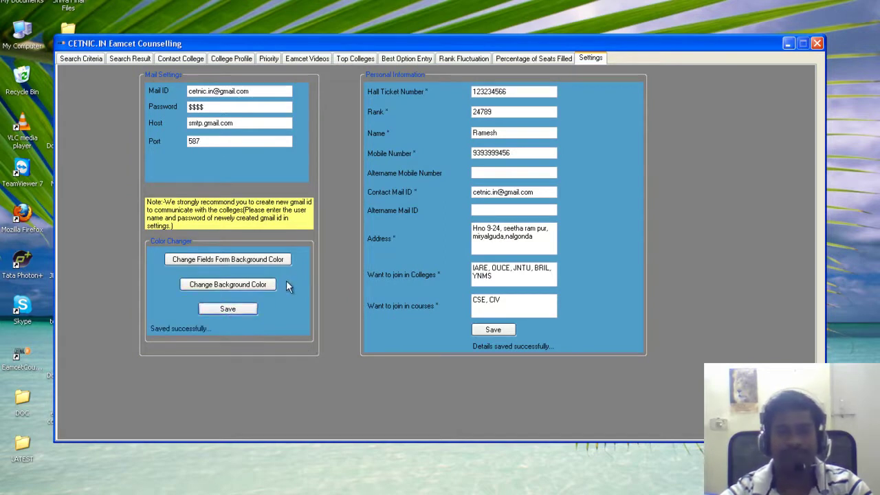
{"action": "left_click", "coordinate": [81, 60]}
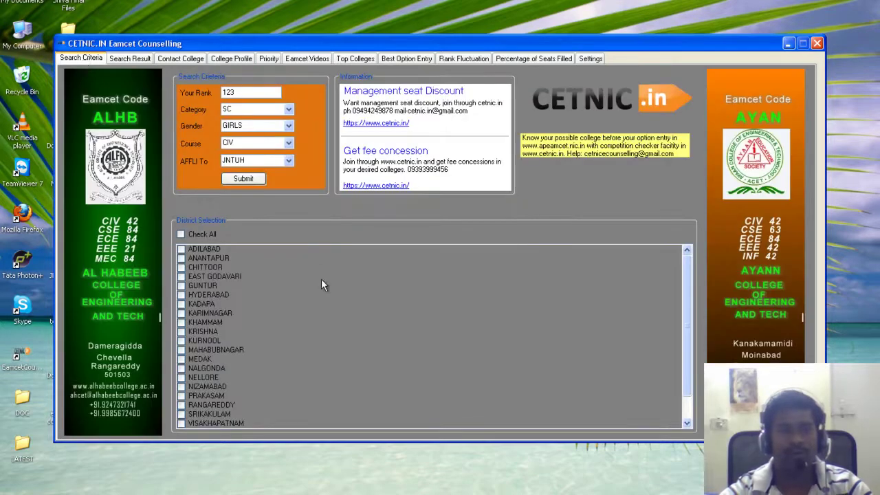
On College Profile, show AURORA SCIENTIFIC AND TECH. RESEARCH for district and location HYDERABAD
{"action": "left_click", "coordinate": [239, 59]}
{"action": "left_click", "coordinate": [276, 94]}
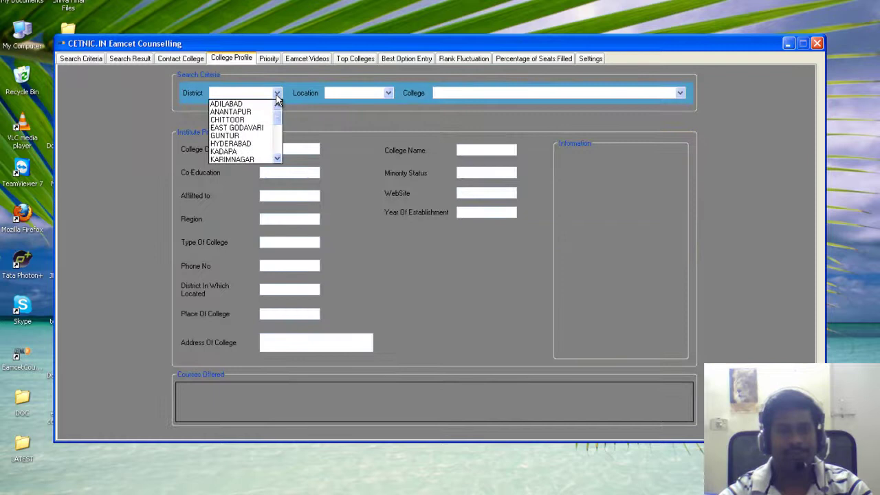
{"action": "left_click", "coordinate": [261, 144]}
{"action": "left_click", "coordinate": [388, 93]}
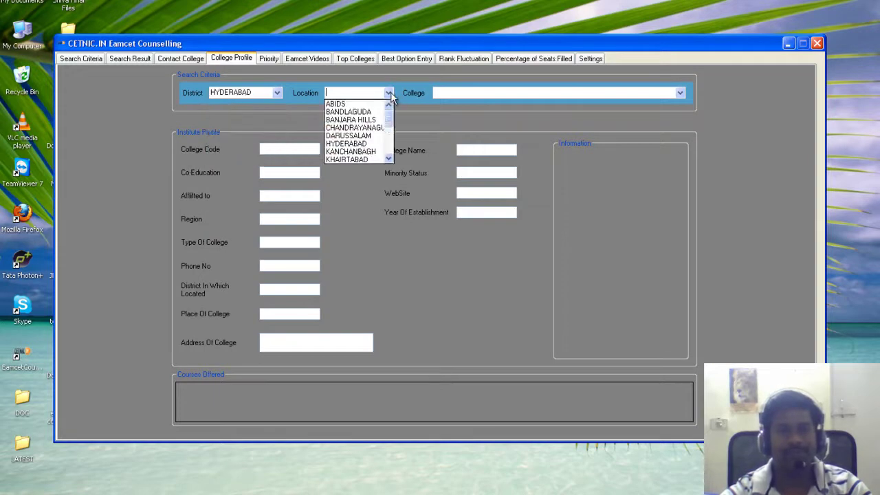
{"action": "left_click", "coordinate": [354, 143]}
{"action": "left_click", "coordinate": [679, 93]}
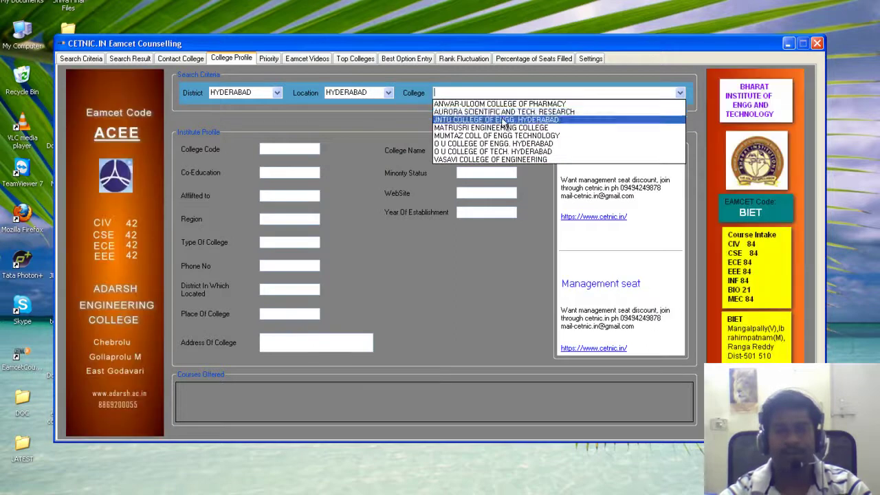
{"action": "left_click", "coordinate": [464, 112]}
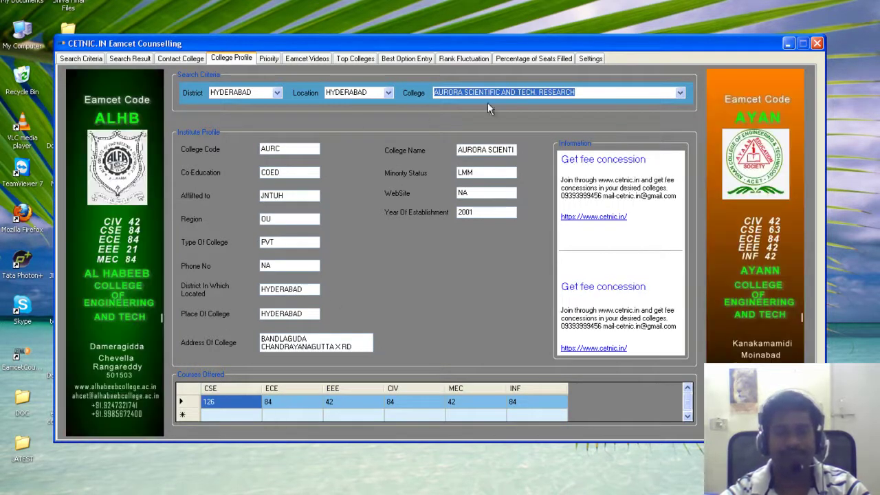
Switch location to MEHDIPATNAM, view the G P R COLLEGE OF PHARMACY profile, then go to Contact College
{"action": "left_click", "coordinate": [389, 93]}
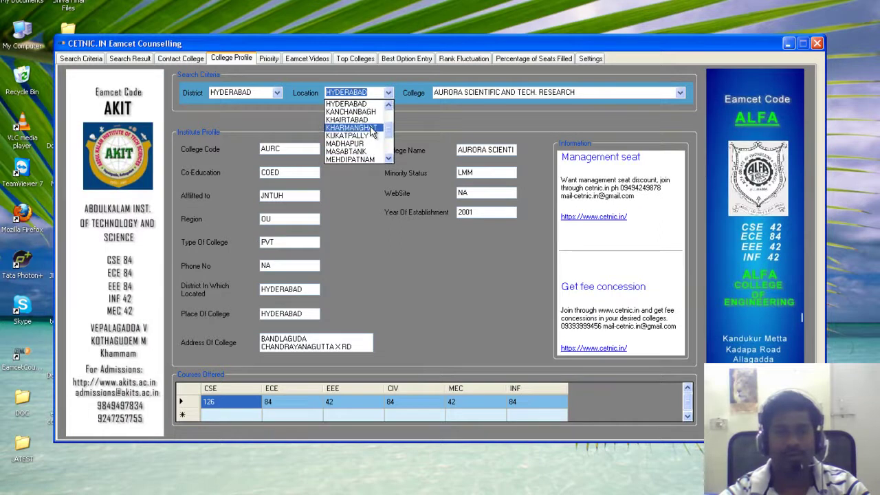
{"action": "left_click", "coordinate": [370, 126]}
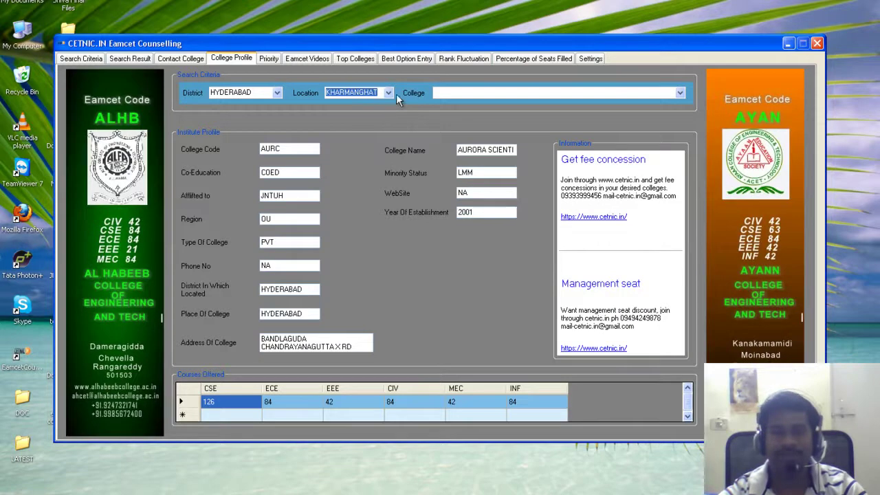
{"action": "left_click", "coordinate": [388, 93]}
{"action": "left_click", "coordinate": [350, 140]}
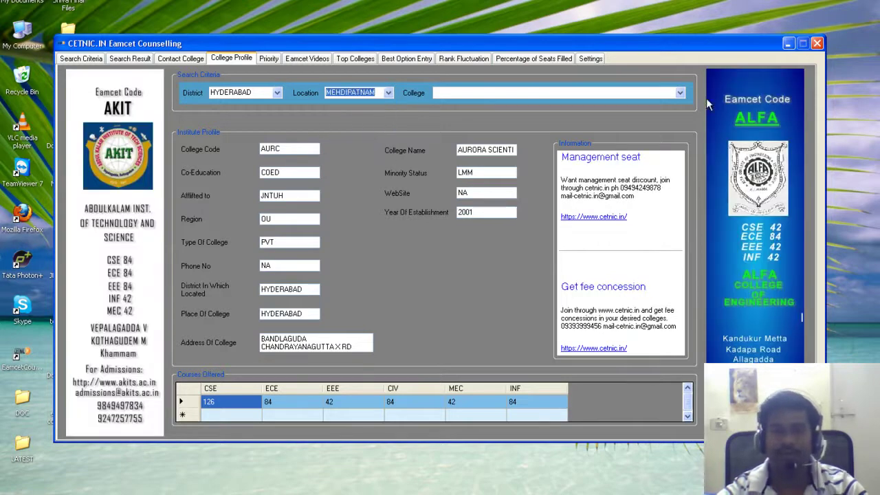
{"action": "left_click", "coordinate": [680, 93]}
{"action": "left_click", "coordinate": [517, 101]}
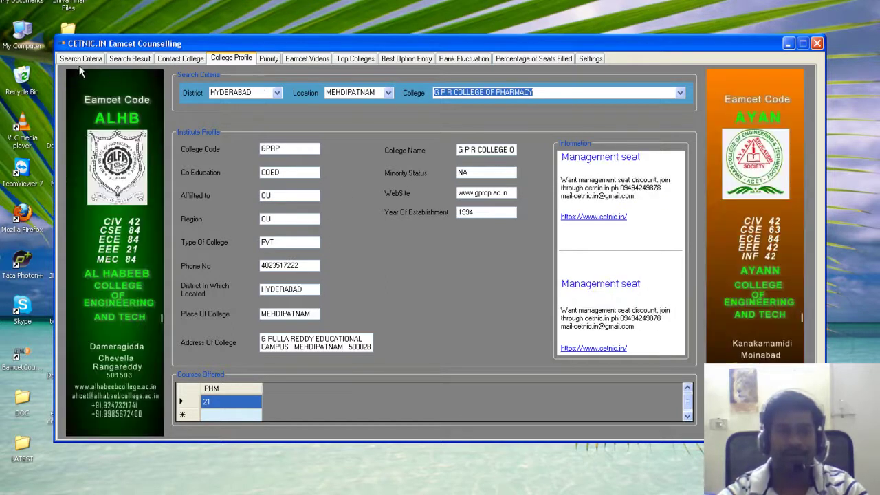
{"action": "left_click", "coordinate": [179, 59]}
Set district and place to HYDERABAD and choose 'Want info about Management Seat' as the query
{"action": "left_click", "coordinate": [312, 91]}
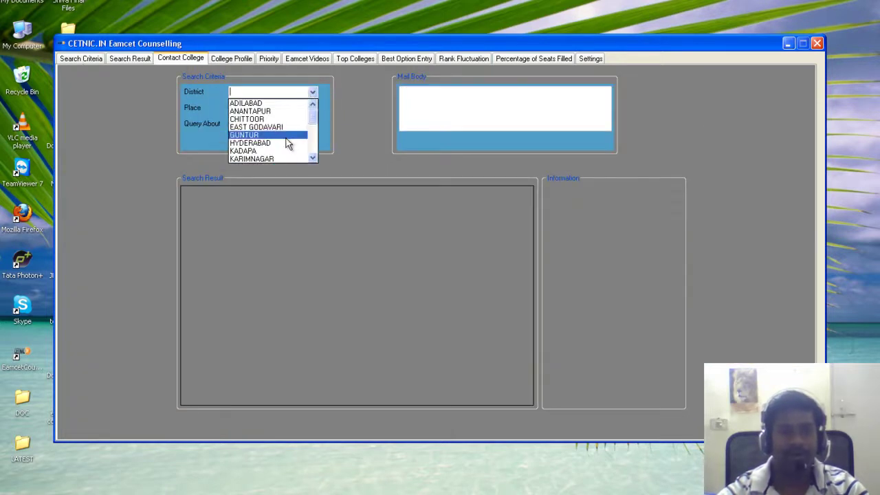
{"action": "left_click", "coordinate": [284, 143]}
{"action": "left_click", "coordinate": [313, 107]}
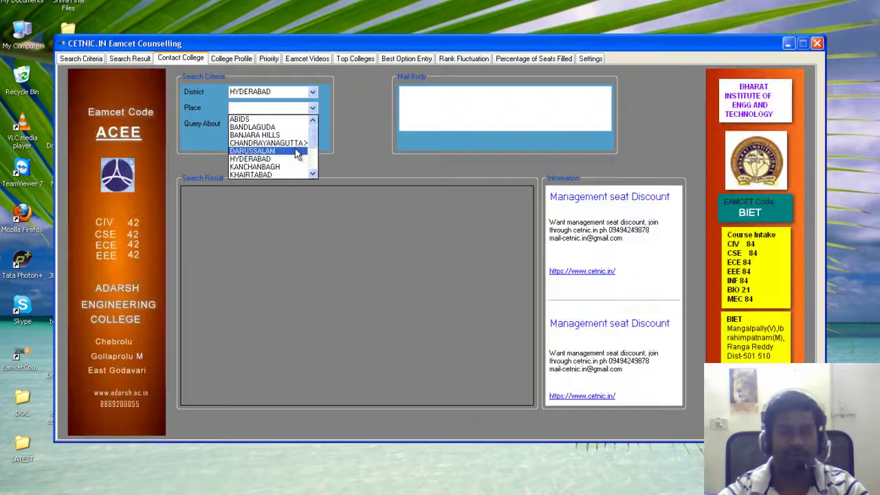
{"action": "left_click", "coordinate": [292, 135]}
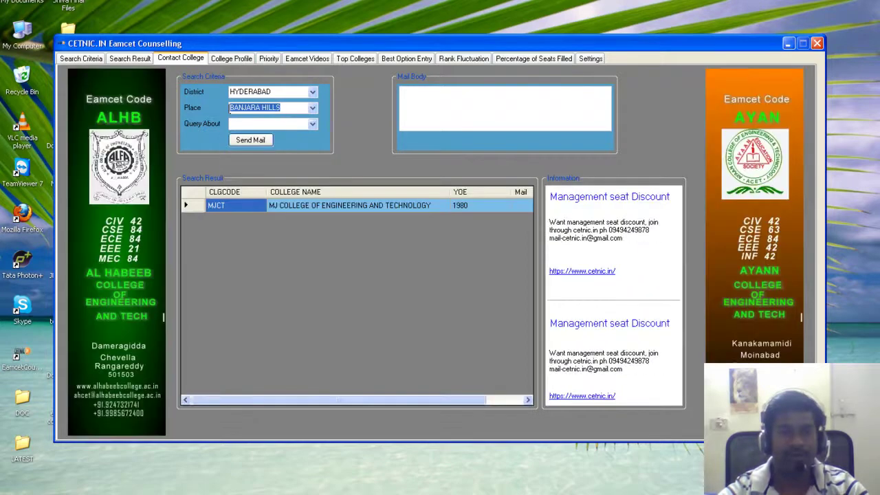
{"action": "left_click", "coordinate": [312, 108]}
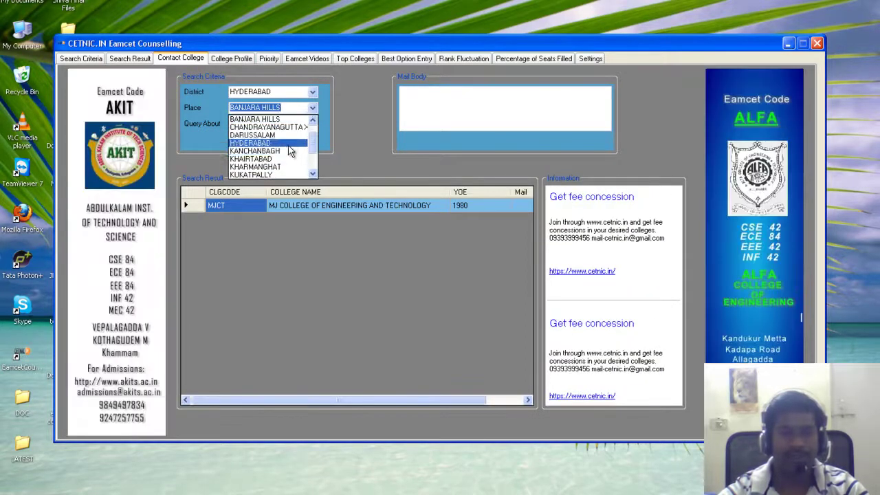
{"action": "left_click", "coordinate": [288, 144]}
{"action": "left_click", "coordinate": [312, 124]}
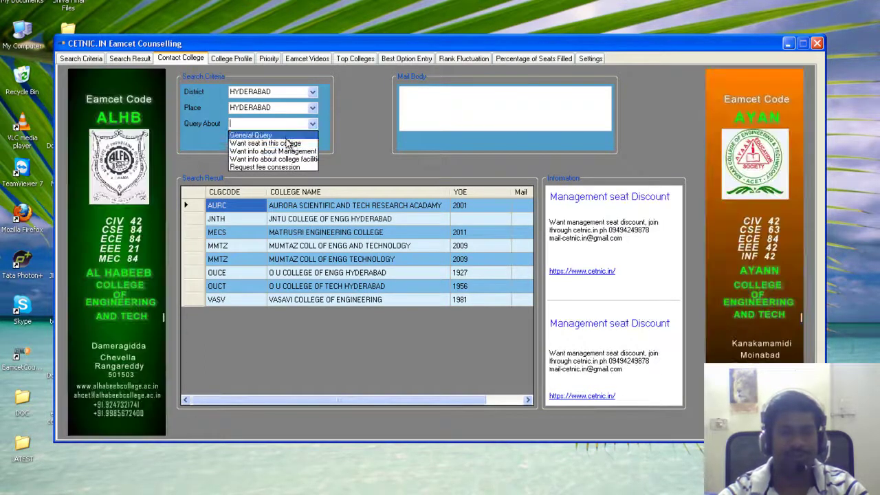
{"action": "left_click", "coordinate": [251, 151]}
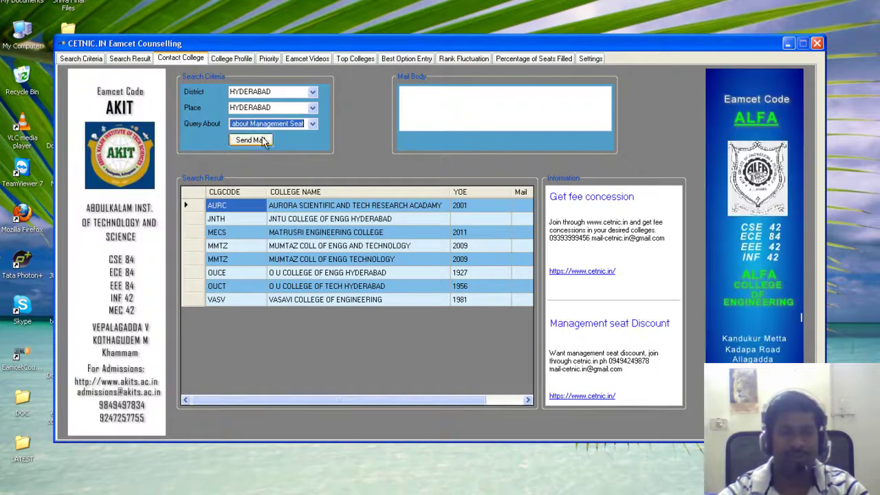
{"action": "left_click", "coordinate": [472, 97]}
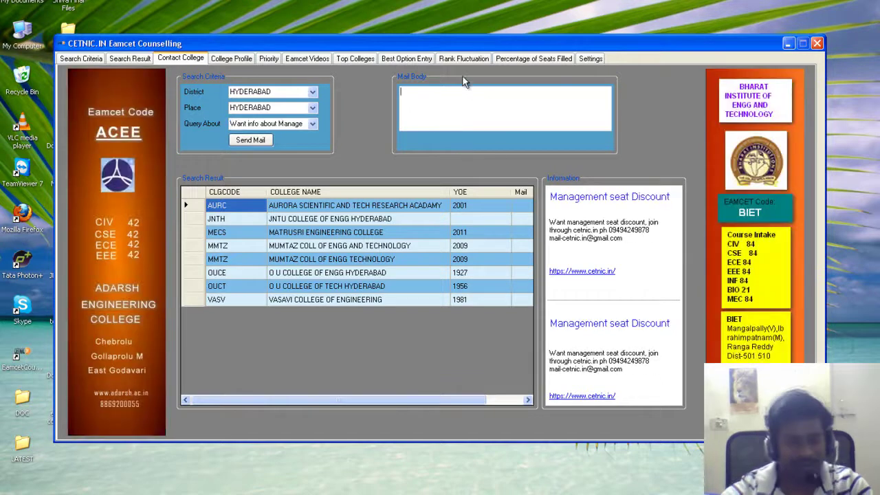
Type the greeting and message requesting an IARE CSE management seat for rank 34554, OC
{"action": "type", "text": "hi SIR,"}
{"action": "key", "text": "Return"}
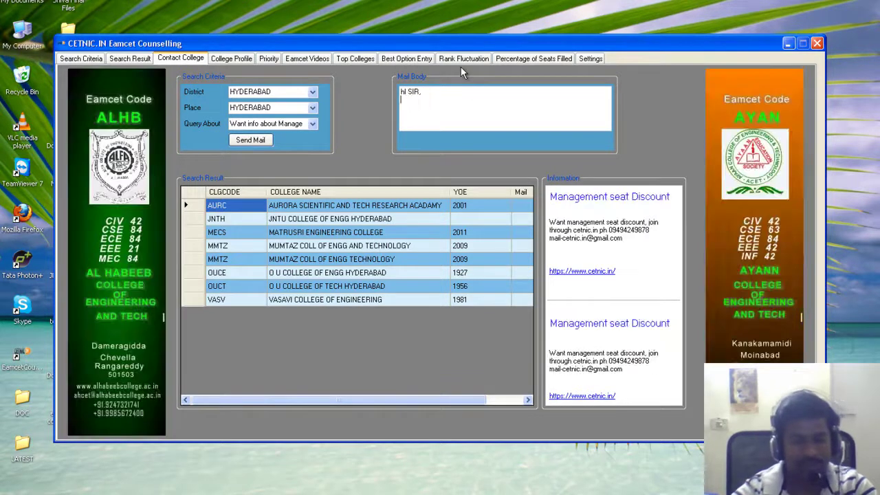
{"action": "type", "text": "mY ANME"}
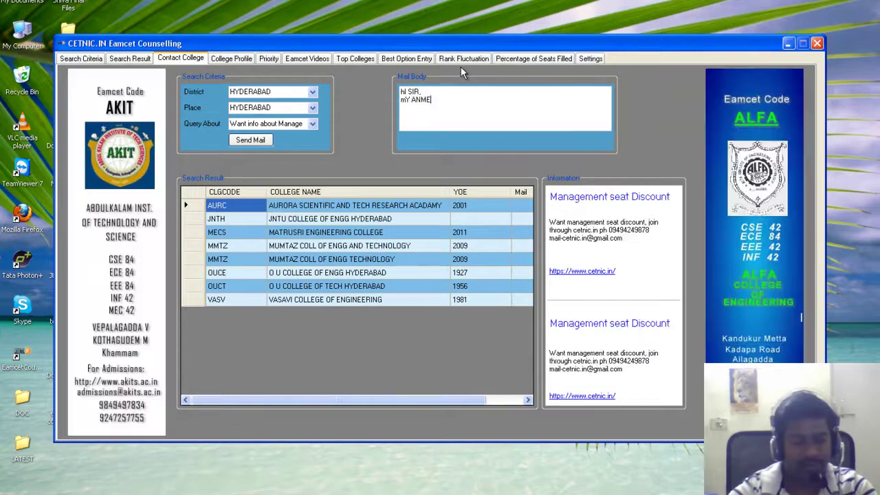
{"action": "type", "text": " IS Rs"}
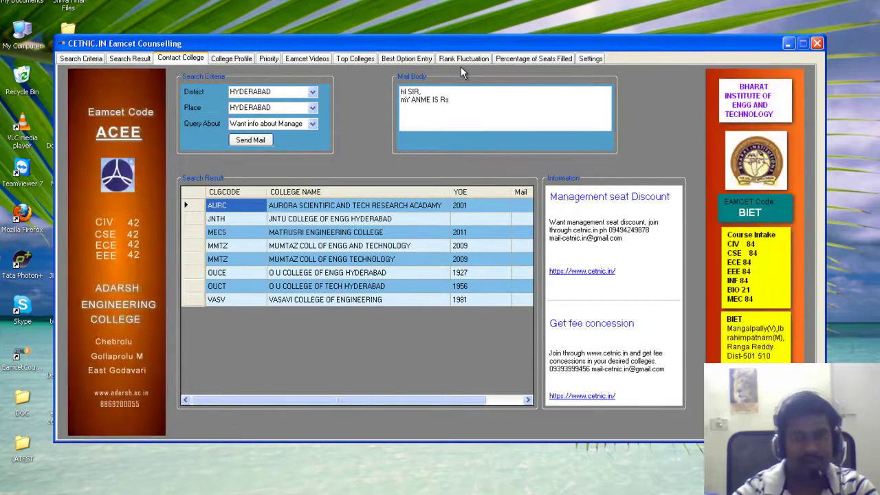
{"action": "key", "text": "BackSpace"}
{"action": "type", "text": "amesh "}
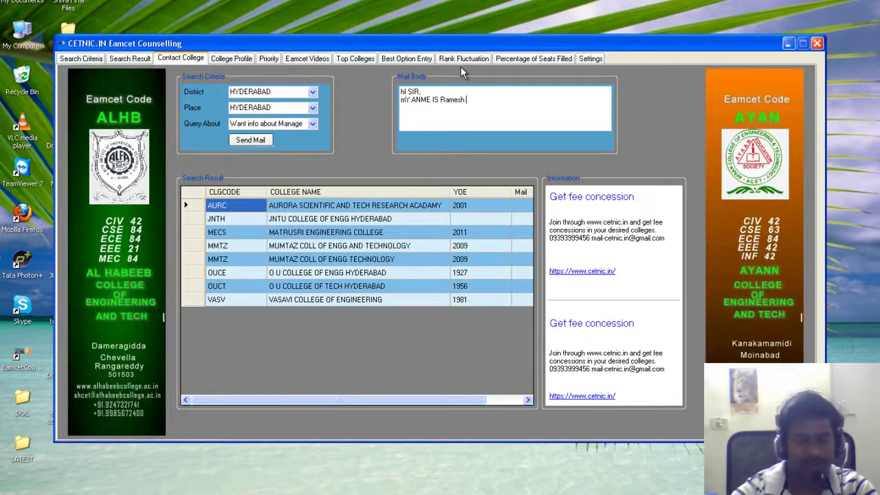
{"action": "type", "text": "i want inf"}
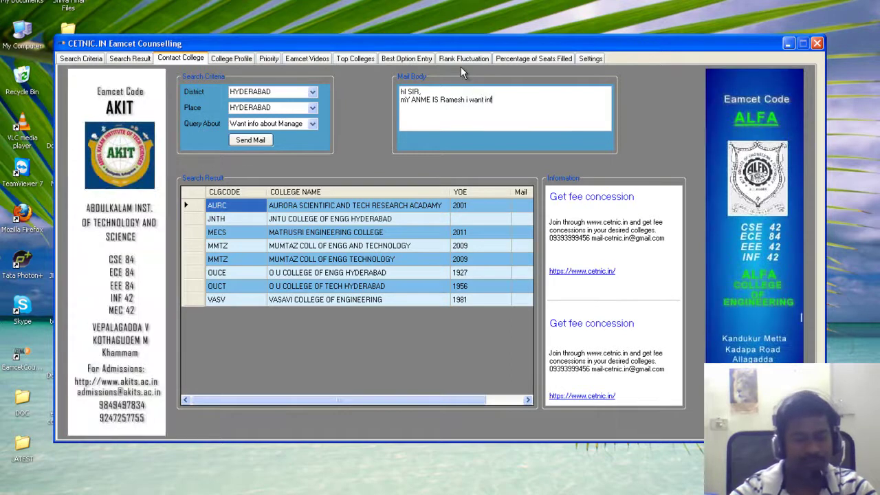
{"action": "type", "text": "ormation abour"}
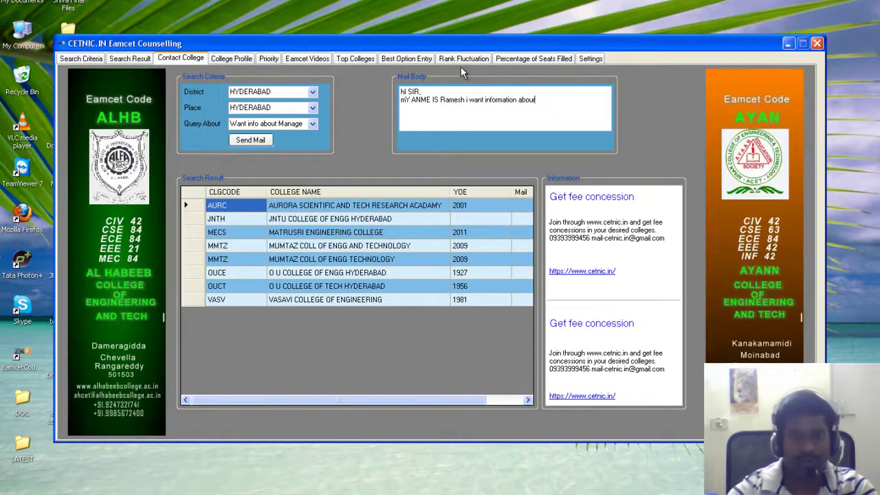
{"action": "type", "text": " iare "}
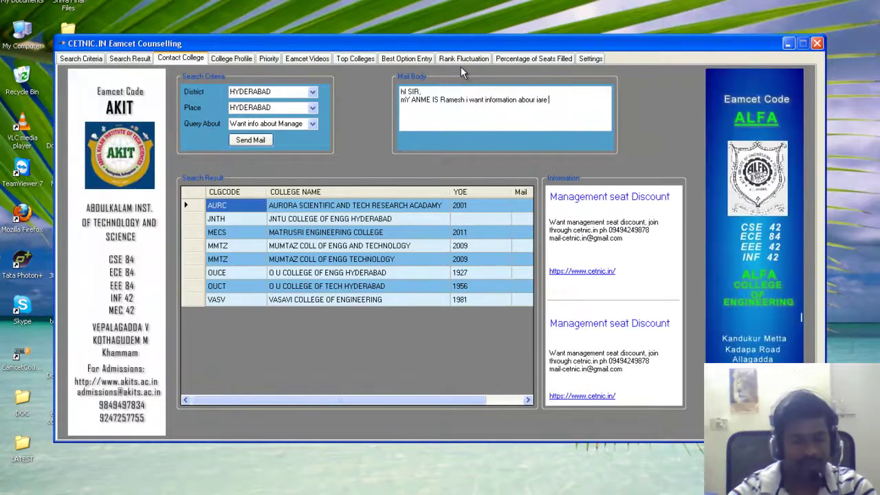
{"action": "type", "text": "managment "}
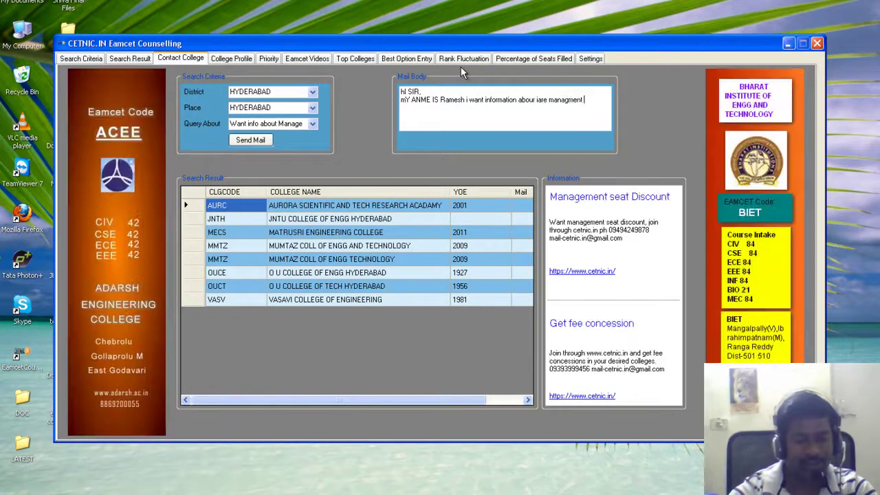
{"action": "type", "text": "seat. i"}
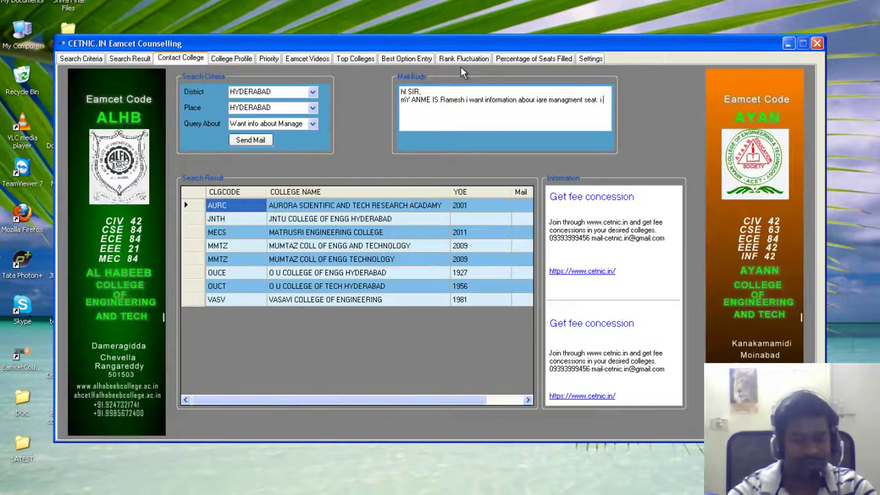
{"action": "type", "text": " got rank 34554 belog"}
{"action": "key", "text": "BackSpace"}
{"action": "type", "text": "ngs to o"}
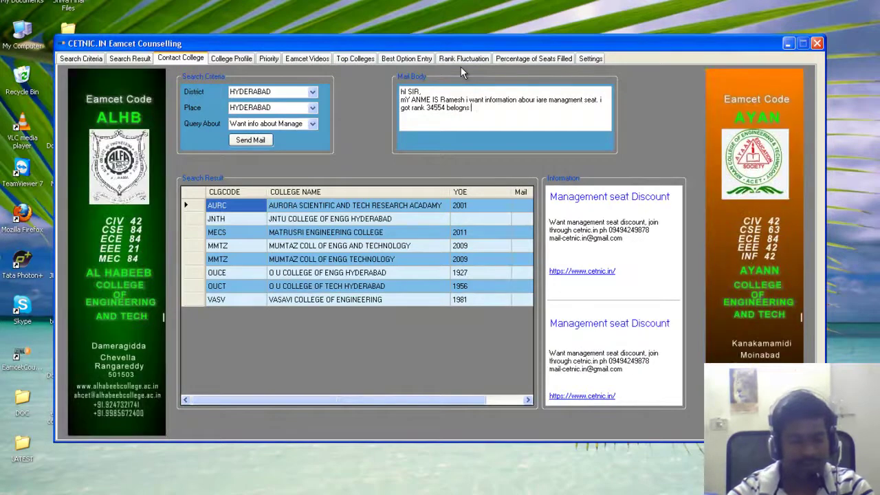
{"action": "type", "text": "c,"}
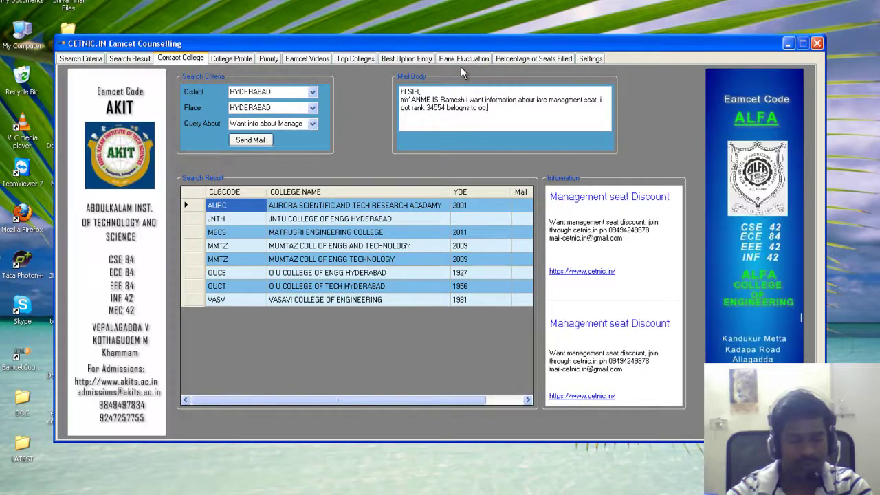
{"action": "type", "text": " want to ko"}
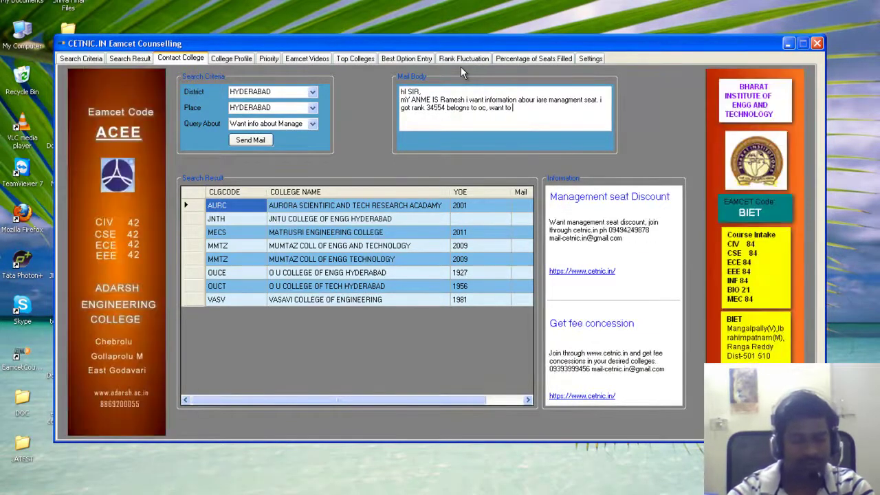
{"action": "key", "text": "BackSpace"}
{"action": "key", "text": "BackSpace"}
{"action": "type", "text": "join i"}
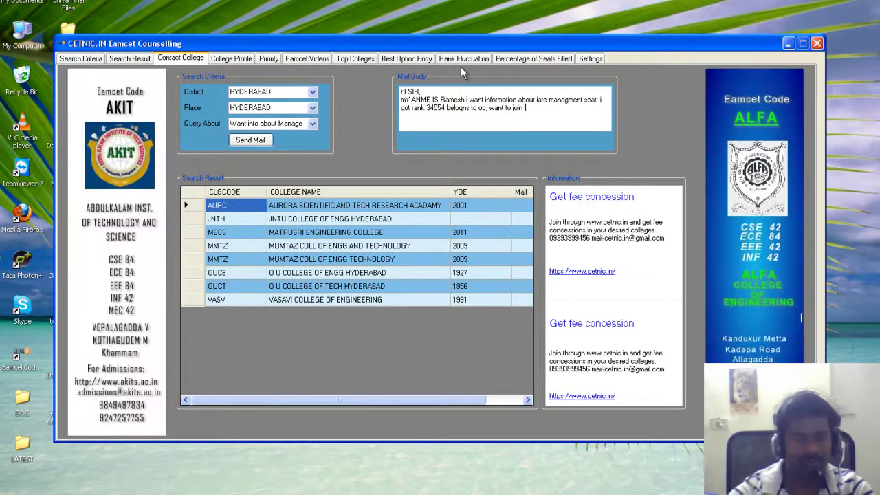
{"action": "type", "text": "n cse in"}
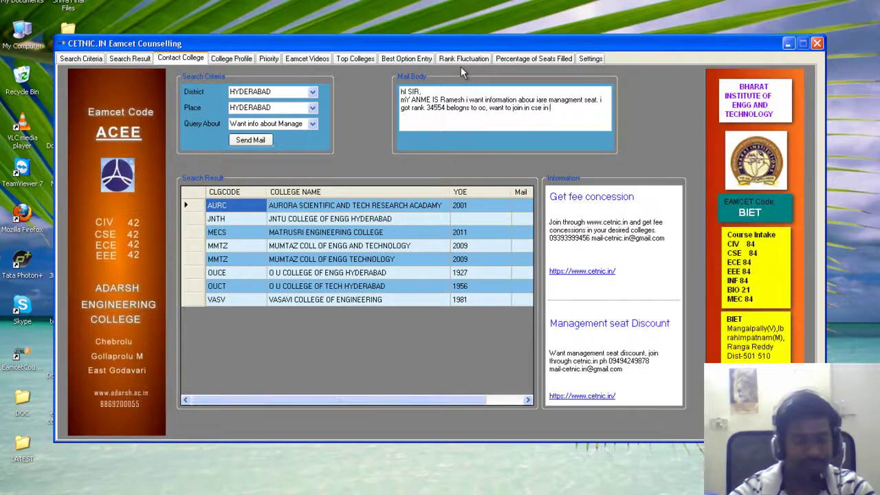
{"action": "type", "text": " your college"}
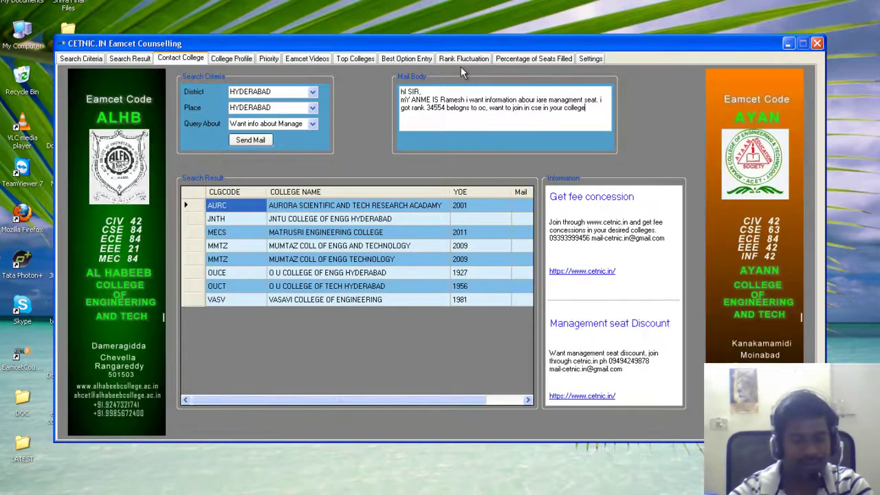
{"action": "type", "text": ", please call me"}
Add a 'Regards,' sign-off with the sender's name, phone number and e-mail address
{"action": "key", "text": "Return"}
{"action": "type", "text": "Regard"}
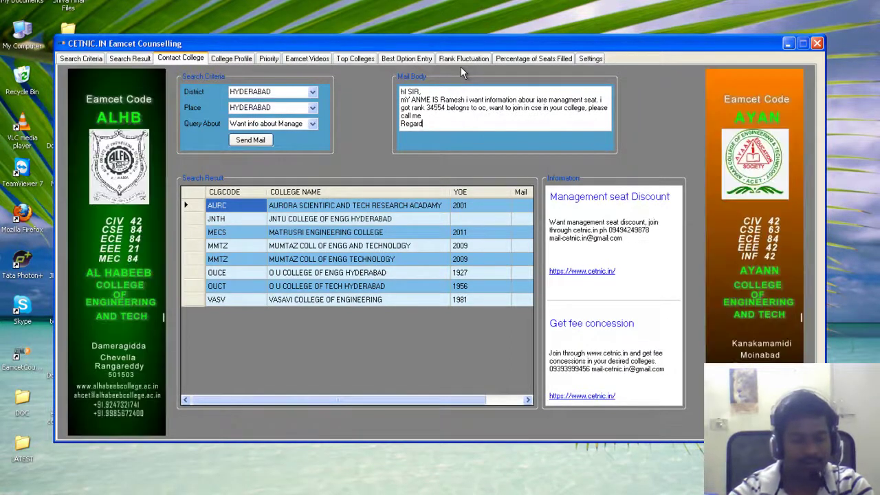
{"action": "type", "text": "s,"}
{"action": "key", "text": "Return"}
{"action": "type", "text": "Ramesh"}
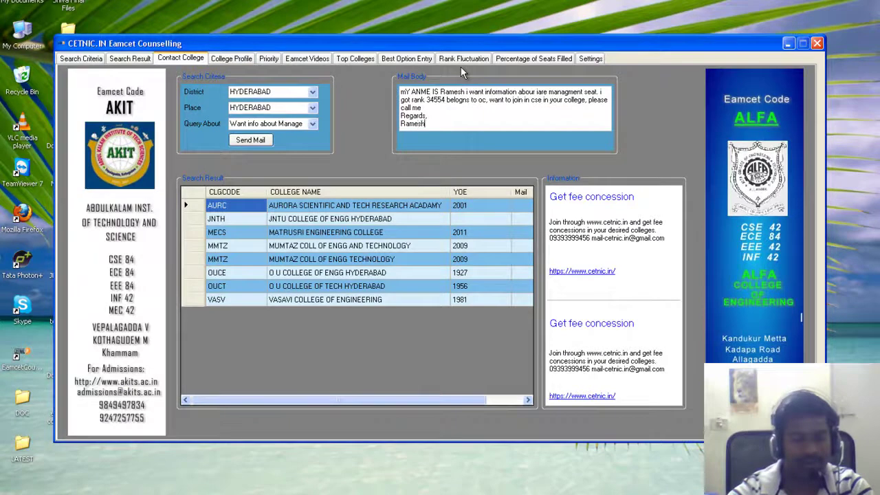
{"action": "key", "text": "Return"}
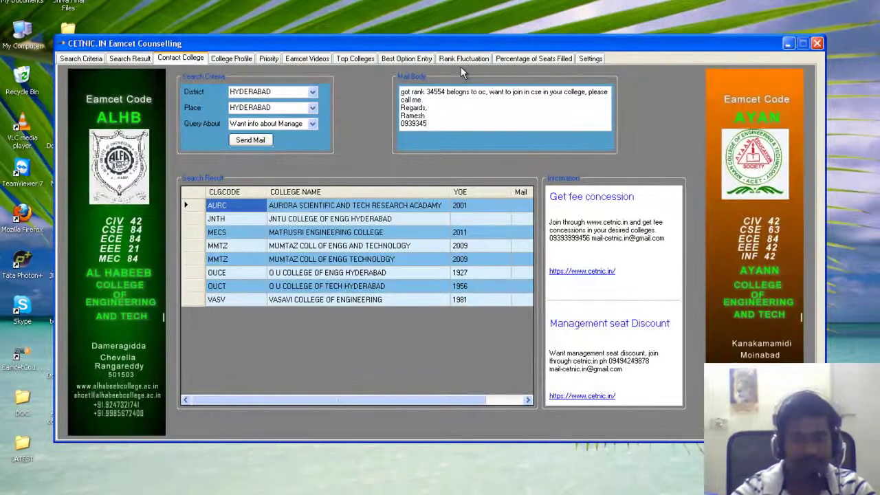
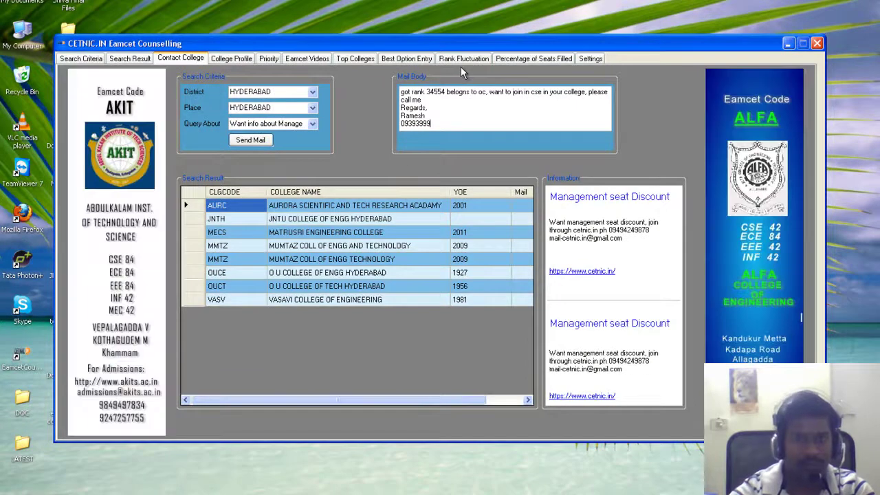
{"action": "key", "text": "Return"}
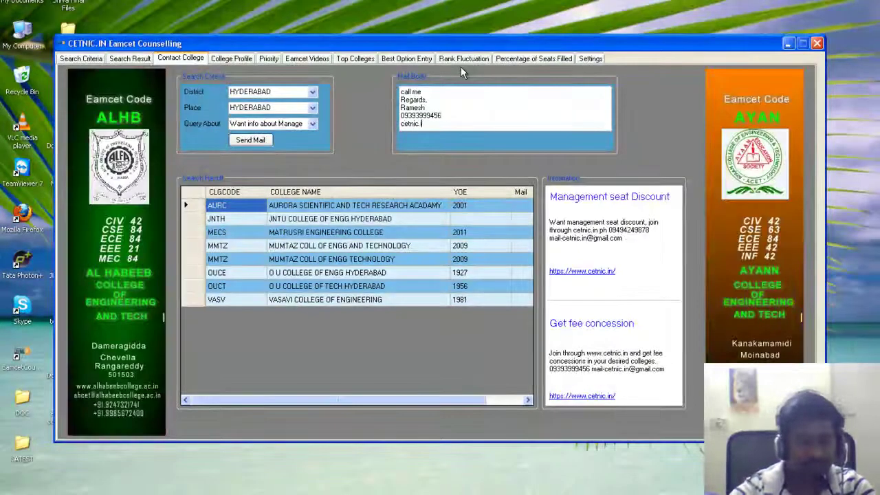
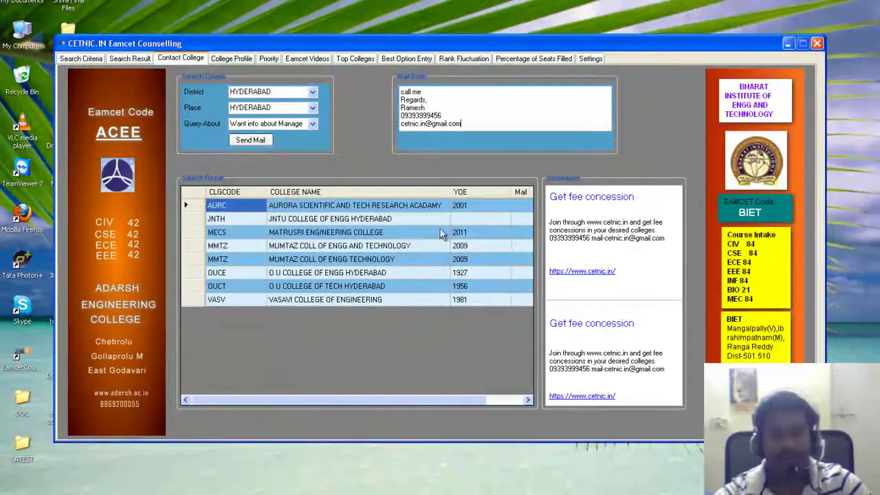
Tick the Mail checkbox for the first five colleges, from Aurora to Mumtaz
{"action": "left_click_drag", "start_coordinate": [380, 399], "coordinate": [421, 399]}
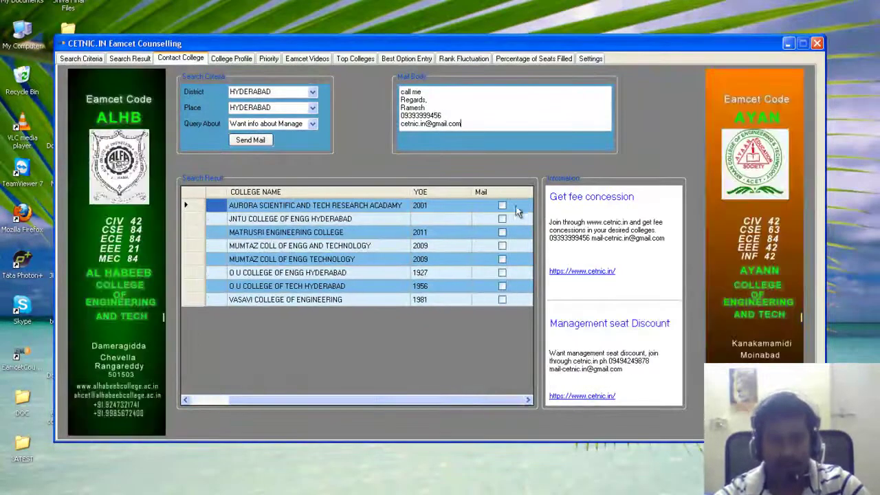
{"action": "left_click", "coordinate": [503, 207]}
{"action": "left_click", "coordinate": [503, 208]}
{"action": "left_click", "coordinate": [498, 221]}
{"action": "left_click", "coordinate": [498, 220]}
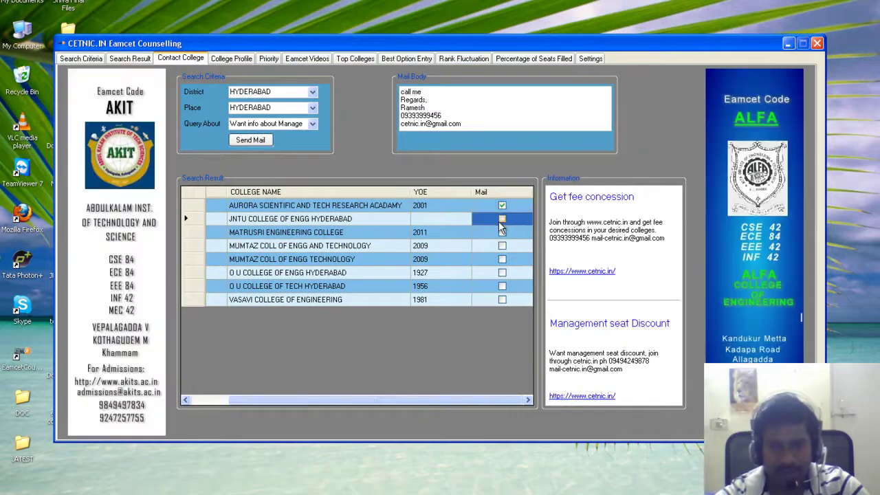
{"action": "left_click", "coordinate": [501, 233]}
{"action": "left_click", "coordinate": [501, 233]}
{"action": "left_click", "coordinate": [501, 245]}
{"action": "left_click", "coordinate": [501, 245]}
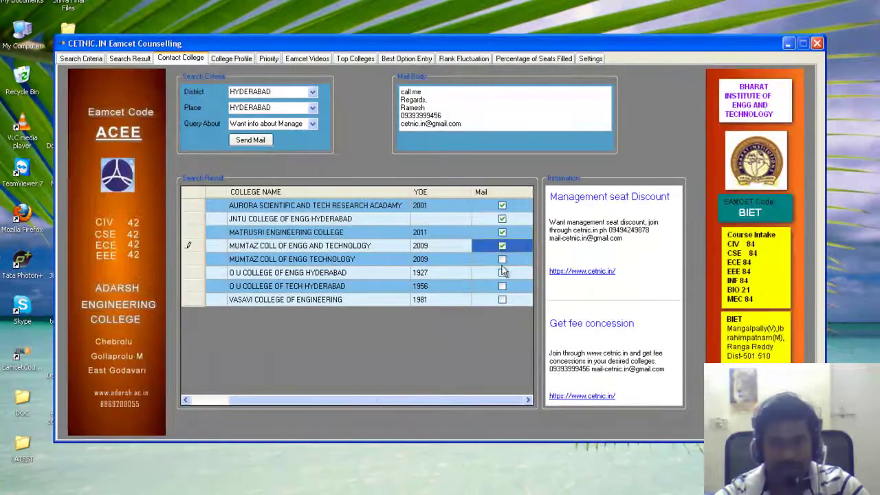
{"action": "left_click", "coordinate": [501, 261]}
{"action": "left_click", "coordinate": [501, 262]}
Correct 'mY' to 'My' in the mail body and send the enquiry
{"action": "left_click", "coordinate": [449, 117]}
{"action": "scroll", "coordinate": [449, 117], "scroll_direction": "up", "scroll_amount": 2}
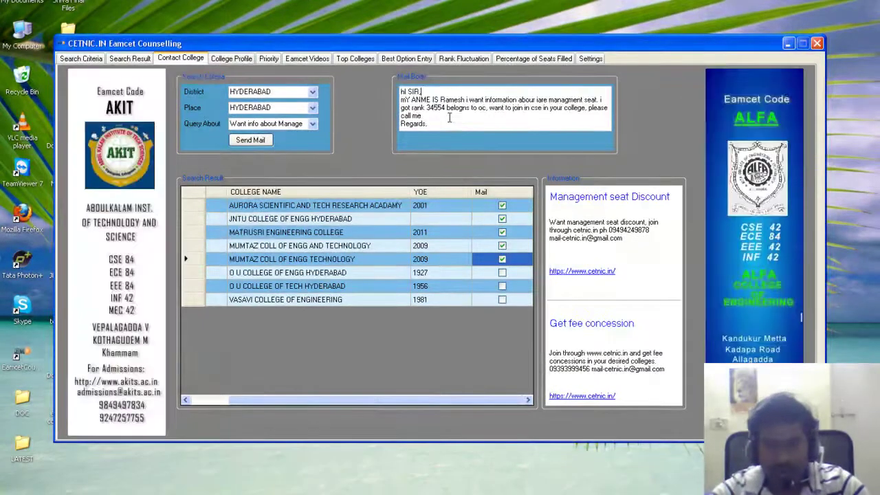
{"action": "double_click", "coordinate": [403, 100]}
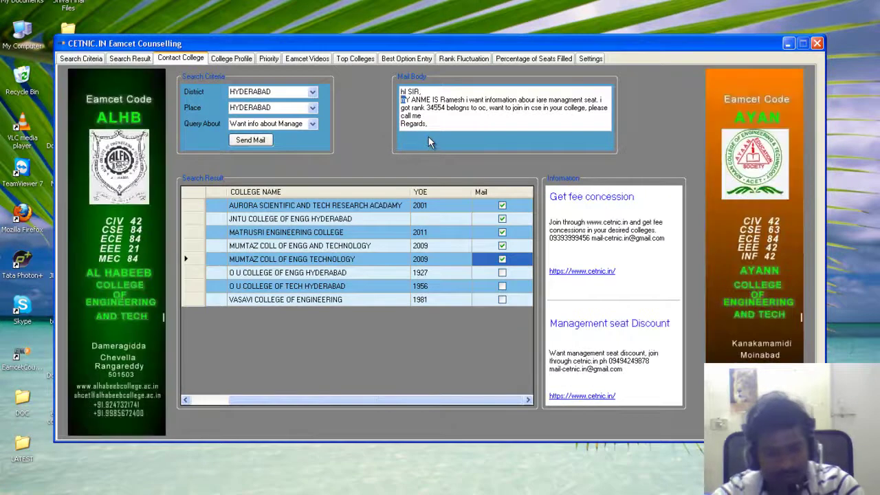
{"action": "type", "text": "My"}
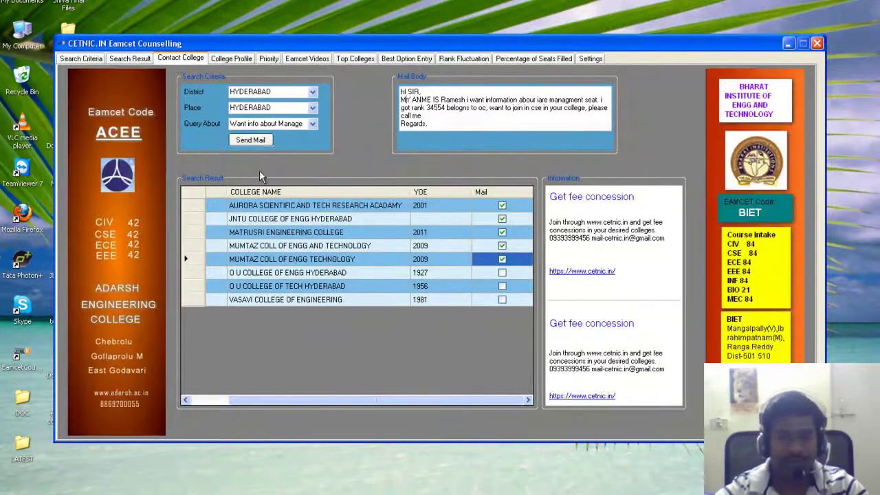
{"action": "left_click", "coordinate": [251, 140]}
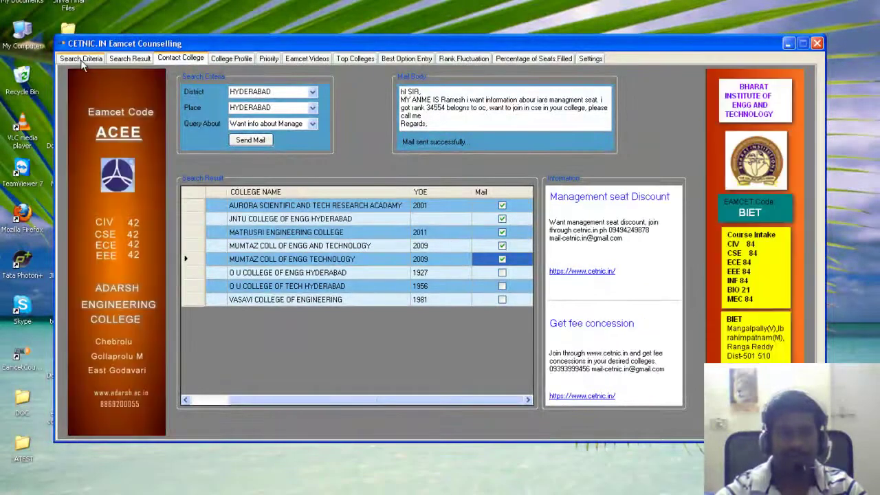
On Search Criteria, set rank 32899, category OC and gender BOYS
{"action": "left_click", "coordinate": [81, 59]}
{"action": "left_click", "coordinate": [242, 91]}
{"action": "key", "text": "BackSpace"}
{"action": "key", "text": "BackSpace"}
{"action": "key", "text": "BackSpace"}
{"action": "type", "text": "32899"}
{"action": "left_click", "coordinate": [289, 109]}
{"action": "left_click", "coordinate": [284, 134]}
{"action": "left_click", "coordinate": [289, 126]}
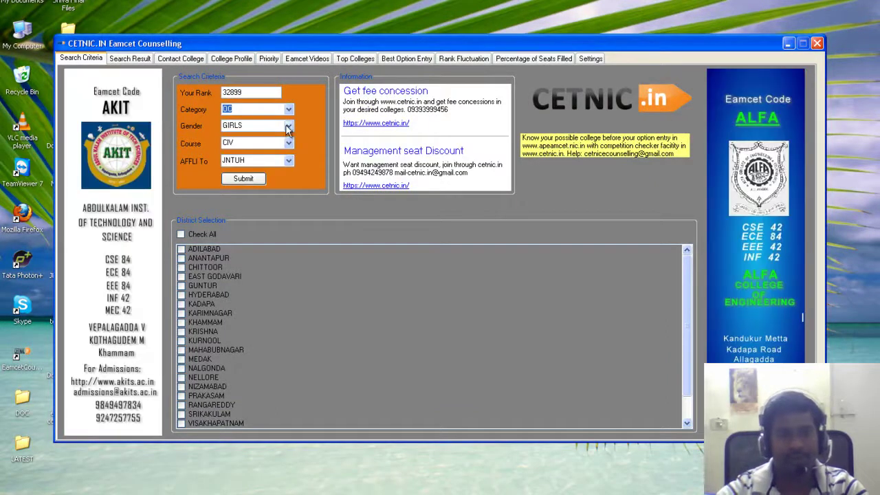
{"action": "left_click", "coordinate": [278, 135]}
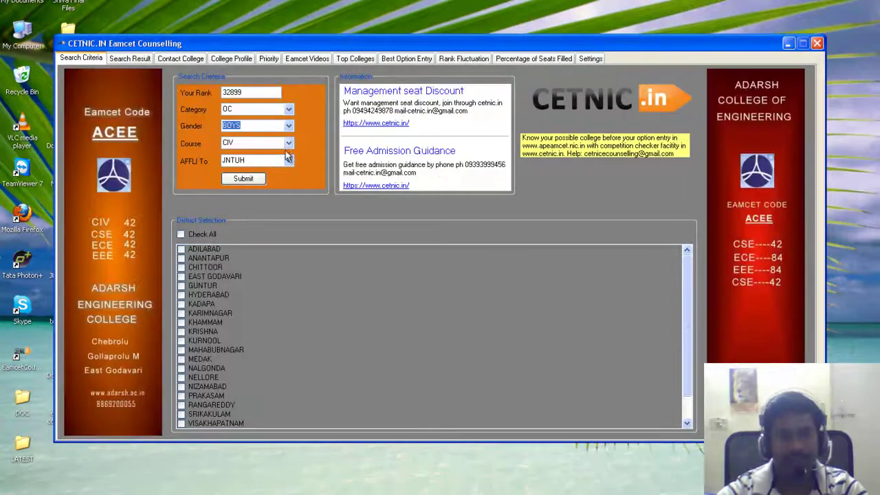
Keep course CIV, set affiliation to Any, tick HYDERABAD, and submit the search
{"action": "left_click", "coordinate": [289, 143]}
{"action": "left_click", "coordinate": [288, 143]}
{"action": "left_click", "coordinate": [288, 162]}
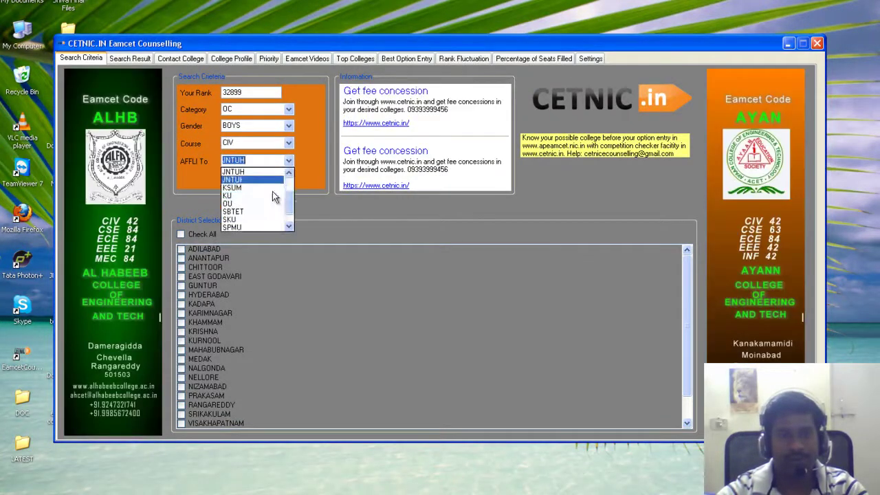
{"action": "left_click", "coordinate": [237, 169]}
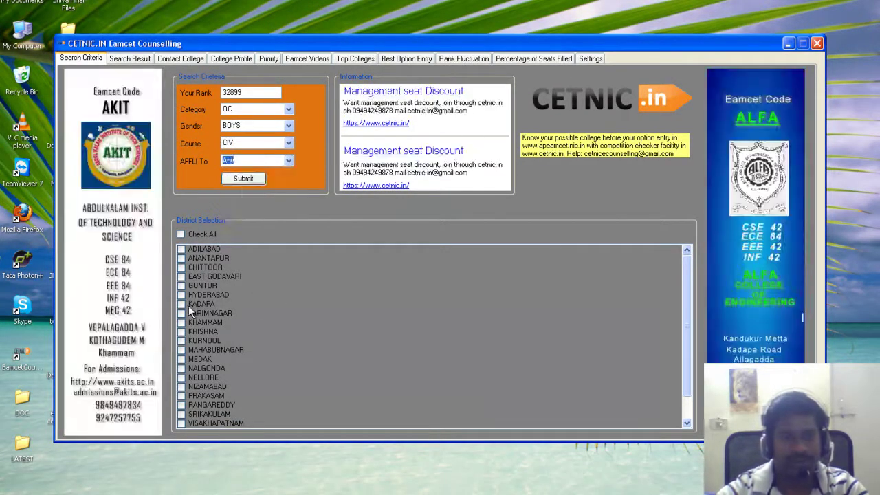
{"action": "left_click", "coordinate": [189, 295]}
{"action": "left_click", "coordinate": [182, 295]}
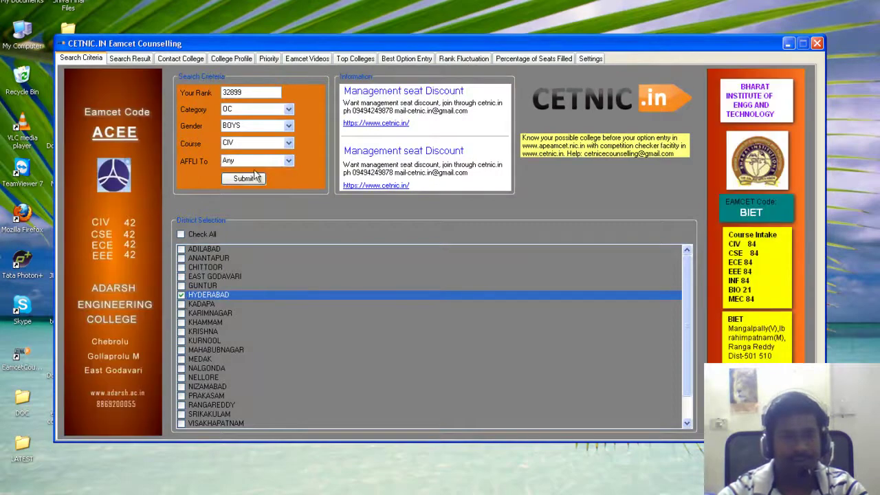
{"action": "left_click", "coordinate": [245, 179]}
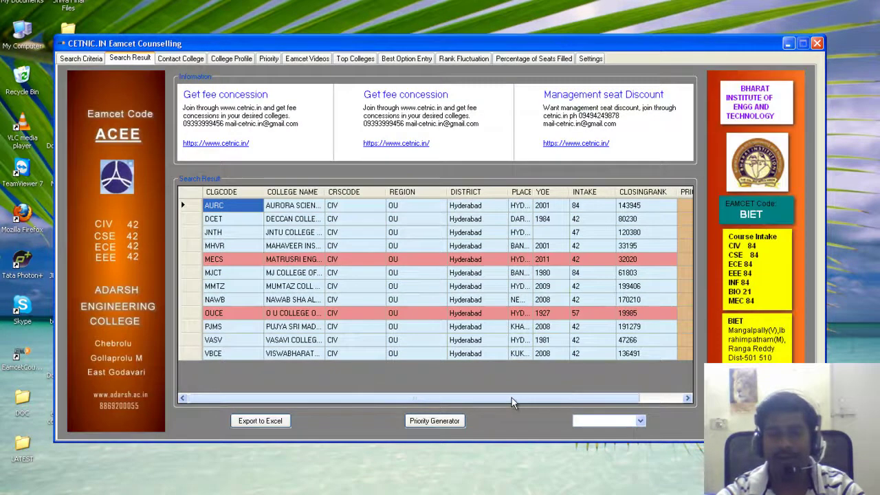
Assign priorities 1–5 to VBCE, PJMS, MJCT, JNTH and AURC, then generate the priority list
{"action": "left_click_drag", "start_coordinate": [511, 395], "coordinate": [559, 396]}
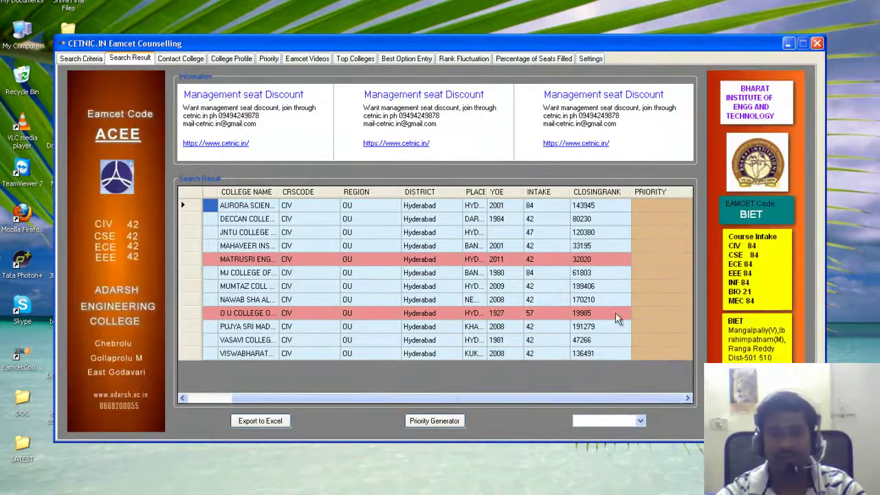
{"action": "left_click", "coordinate": [641, 352]}
{"action": "type", "text": "1"}
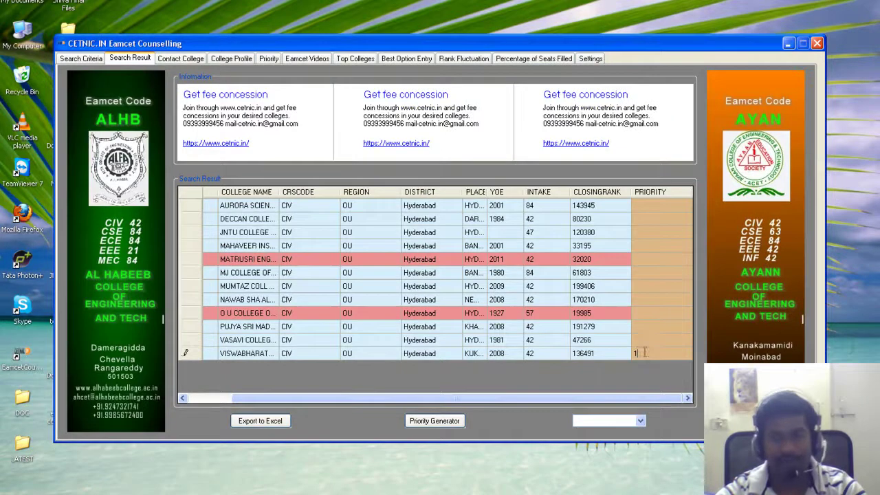
{"action": "left_click", "coordinate": [637, 322]}
{"action": "type", "text": "2"}
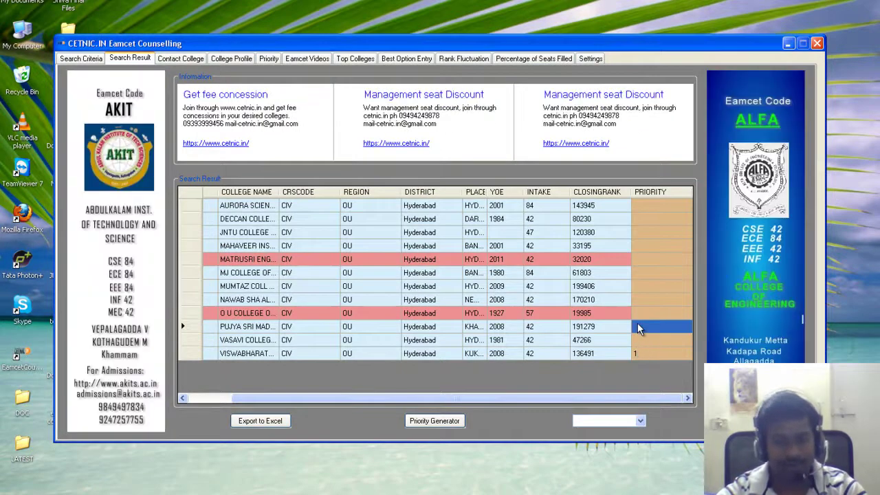
{"action": "left_click", "coordinate": [635, 272]}
{"action": "type", "text": "3"}
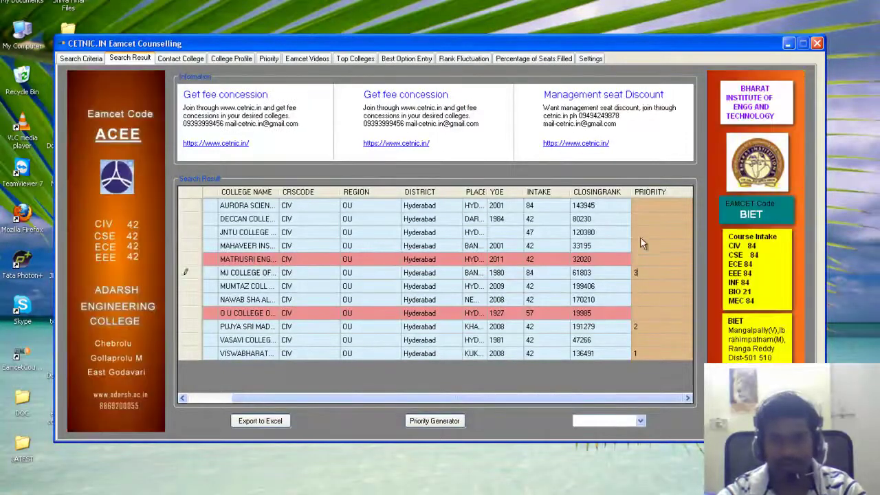
{"action": "left_click", "coordinate": [636, 232]}
{"action": "type", "text": "4"}
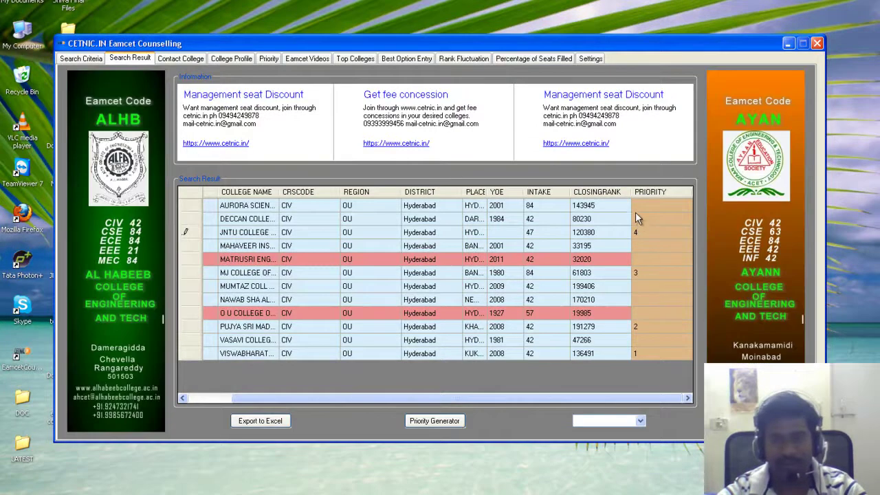
{"action": "left_click", "coordinate": [636, 207]}
{"action": "type", "text": "5"}
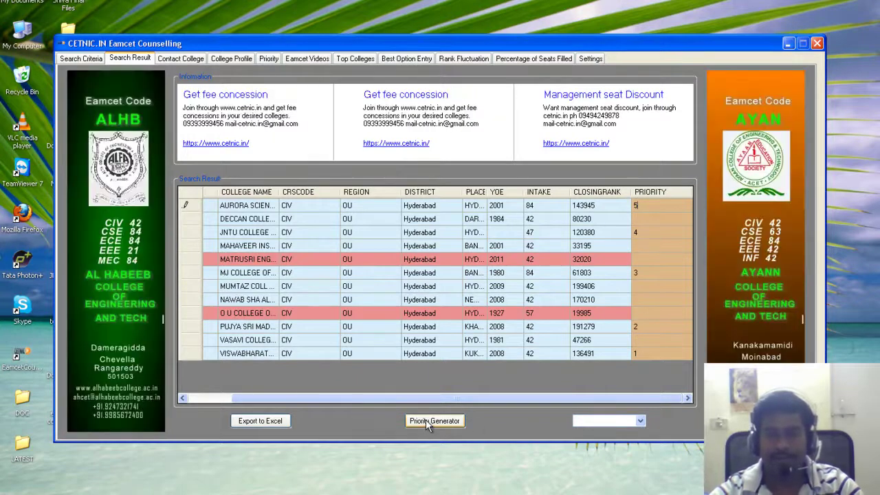
{"action": "left_click", "coordinate": [425, 419]}
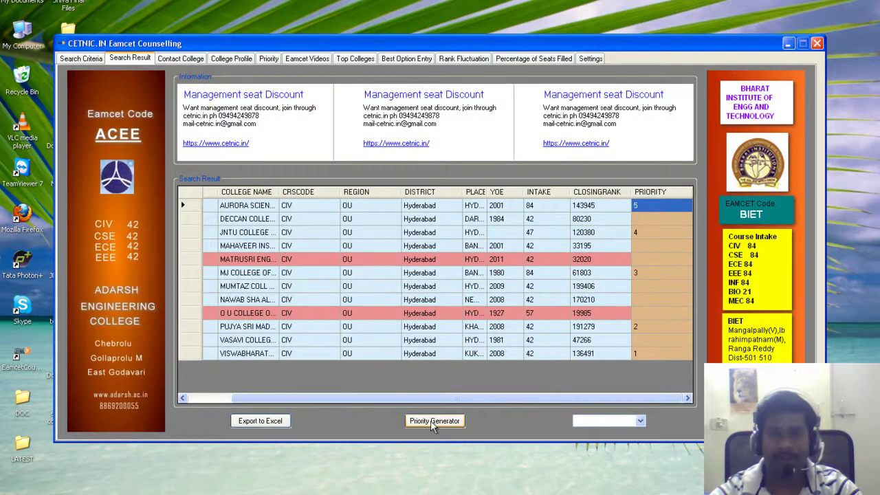
{"action": "left_click", "coordinate": [430, 426]}
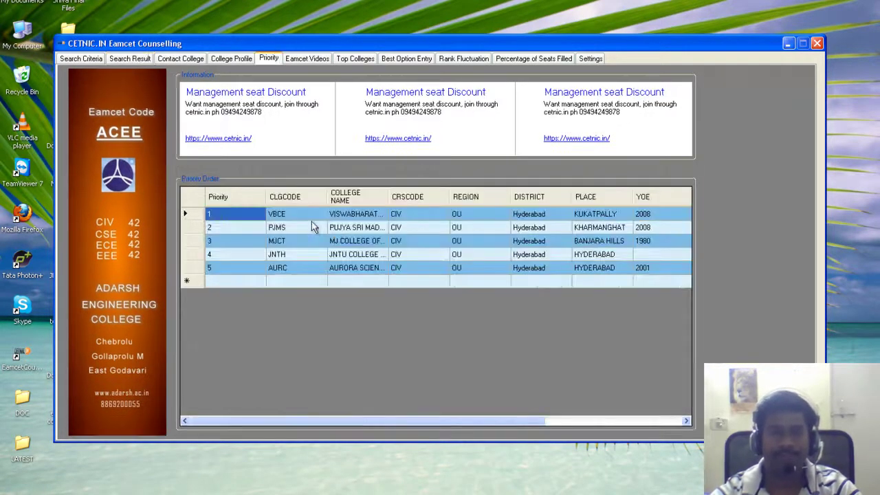
Back on Search Result, attempt Export to Excel, dismiss the premium-only notice, and re-enter PJMS priority 2
{"action": "left_click", "coordinate": [130, 58]}
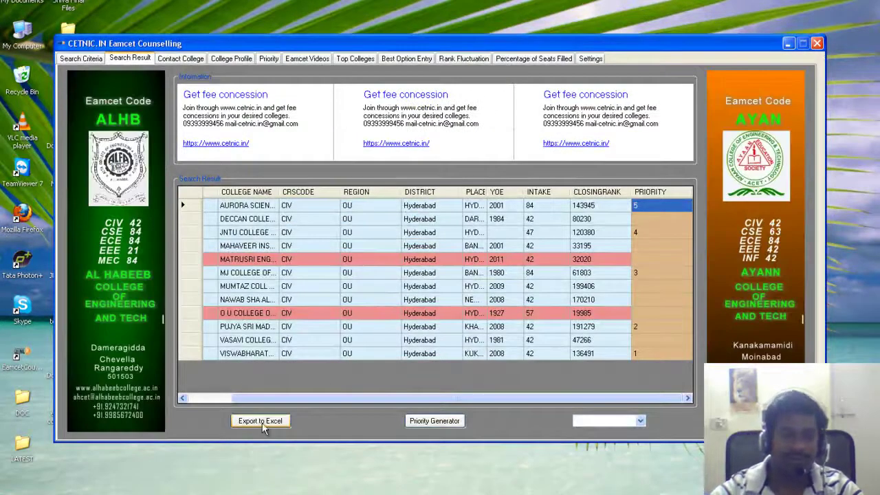
{"action": "left_click", "coordinate": [262, 422]}
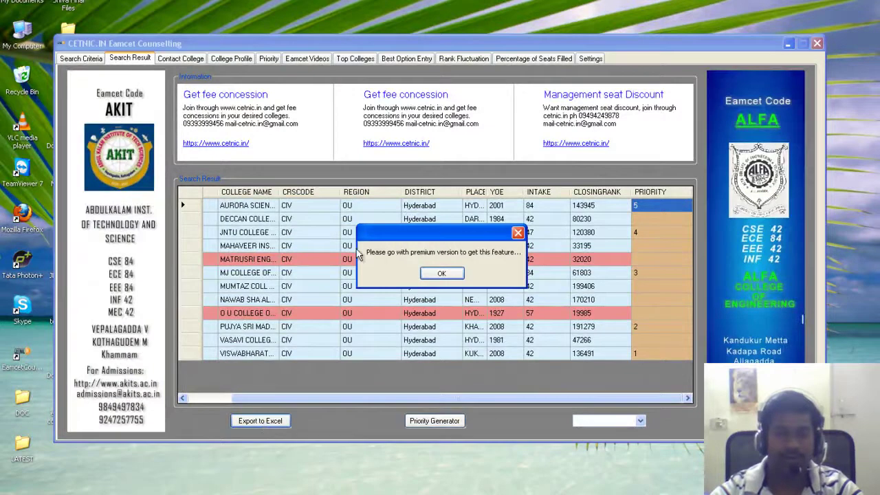
{"action": "left_click", "coordinate": [442, 274]}
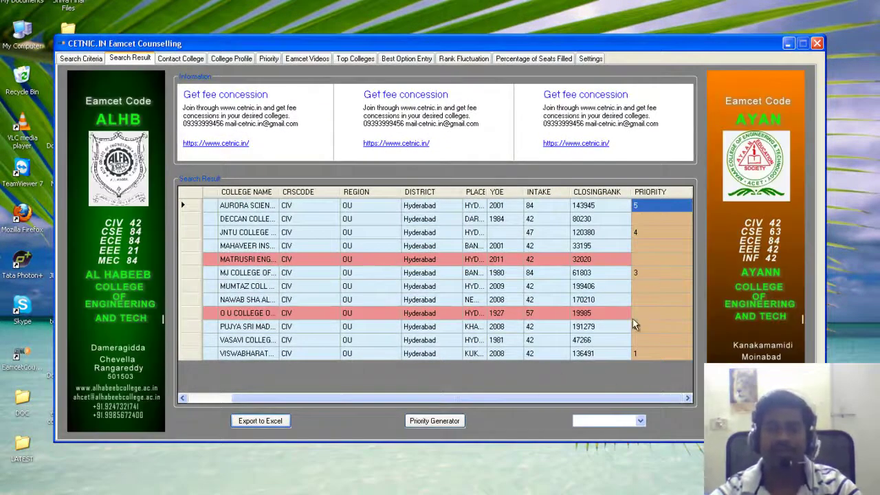
{"action": "left_click", "coordinate": [635, 327]}
{"action": "type", "text": "2"}
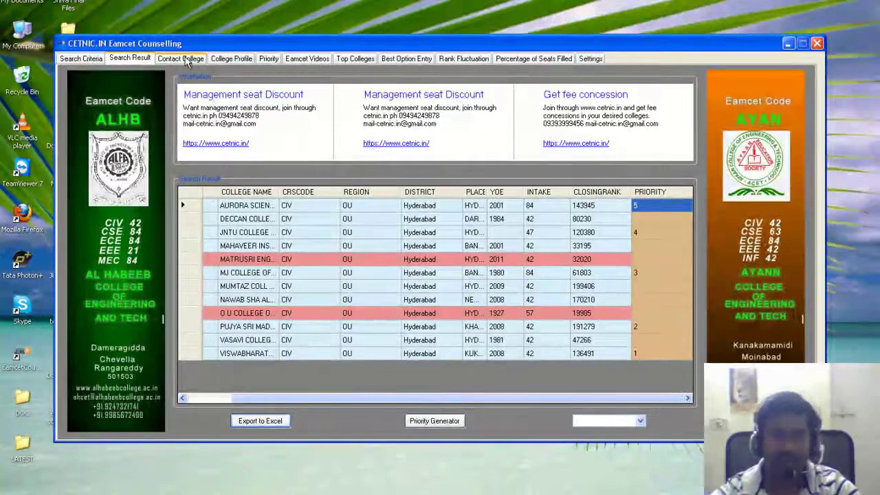
Play the Step 1 counselling video, skip ahead to about 1:30, then open Top Colleges past the notice
{"action": "left_click", "coordinate": [304, 59]}
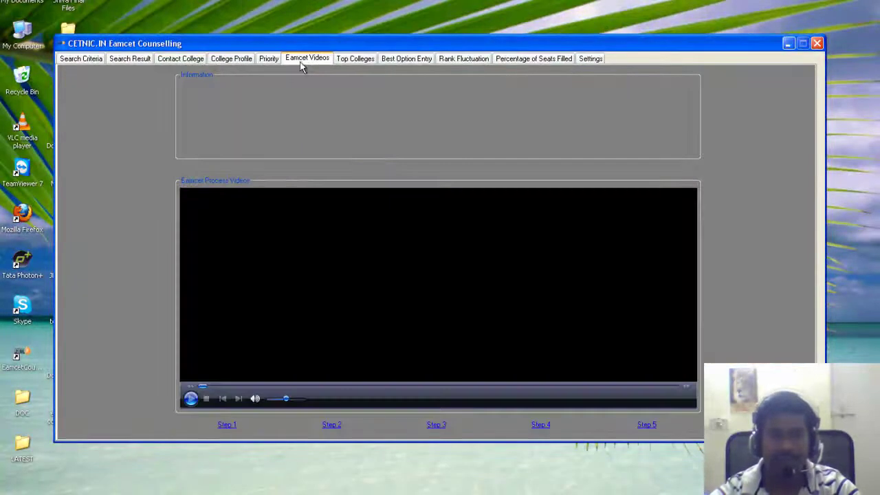
{"action": "left_click", "coordinate": [226, 425]}
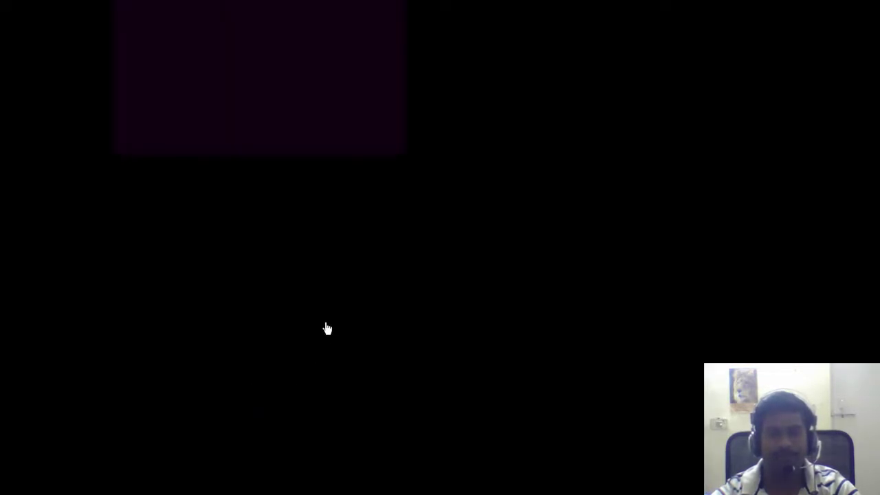
{"action": "double_click", "coordinate": [416, 296]}
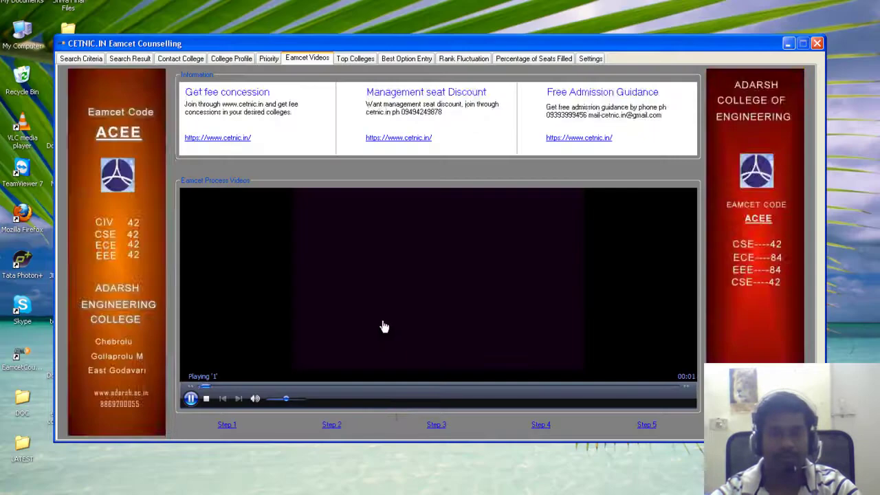
{"action": "left_click", "coordinate": [237, 387]}
{"action": "left_click", "coordinate": [275, 387]}
{"action": "left_click", "coordinate": [315, 388]}
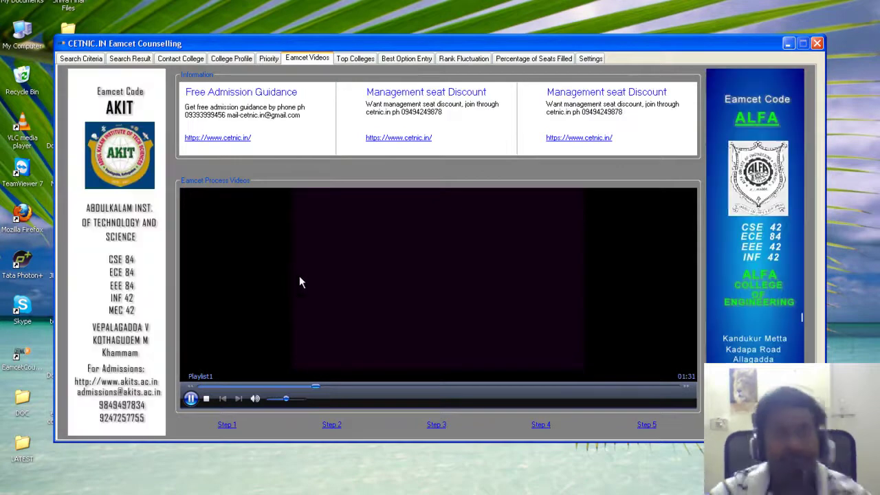
{"action": "left_click", "coordinate": [356, 59]}
{"action": "left_click", "coordinate": [436, 274]}
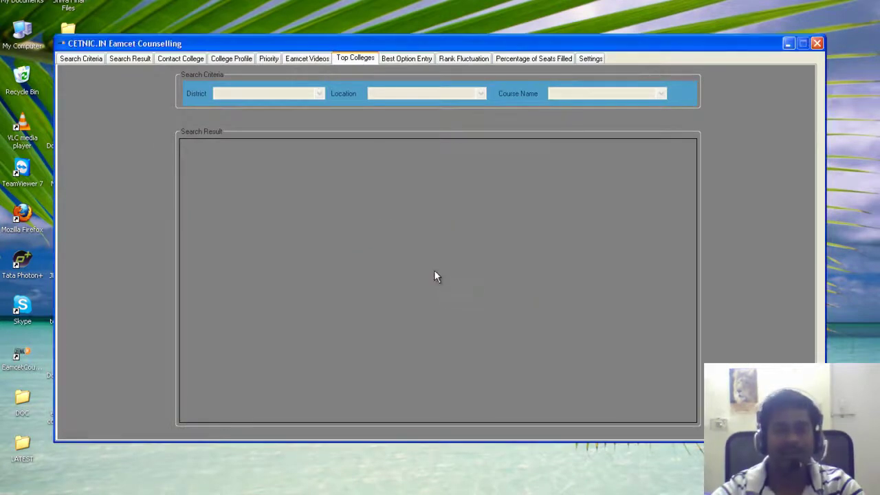
Visit the Best Option Entry, Rank Fluctuation and Percentage of Seats Filled tabs, dismissing each premium-version notice
{"action": "left_click", "coordinate": [402, 60]}
{"action": "left_click", "coordinate": [437, 275]}
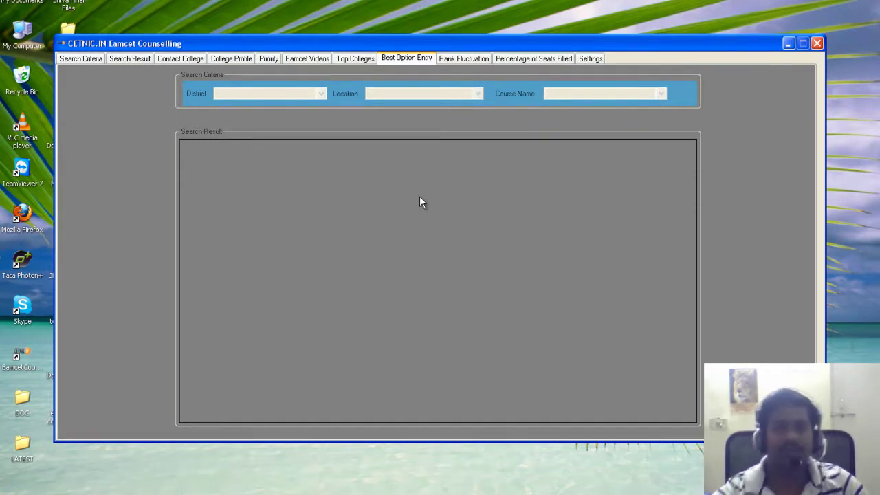
{"action": "left_click", "coordinate": [476, 58]}
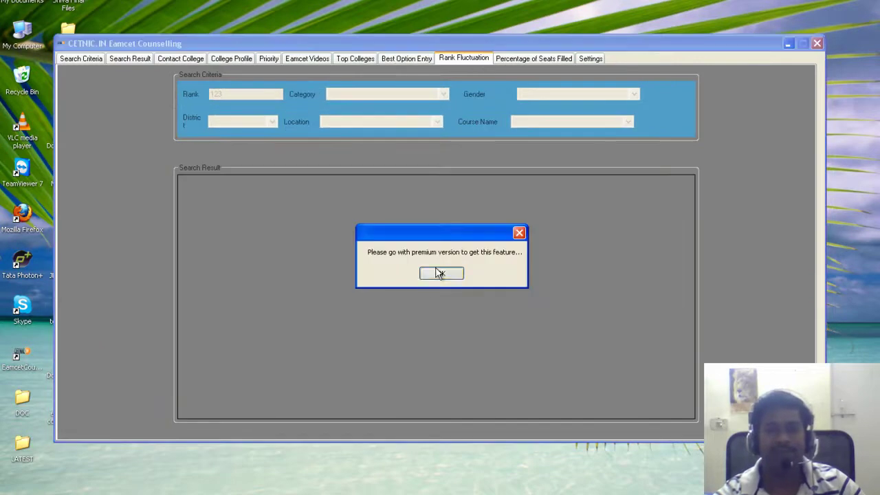
{"action": "left_click", "coordinate": [440, 273]}
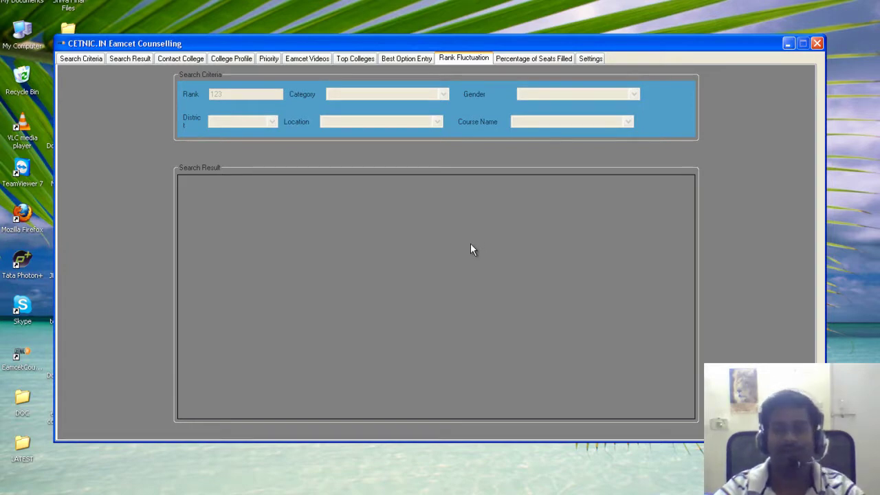
{"action": "left_click", "coordinate": [525, 61]}
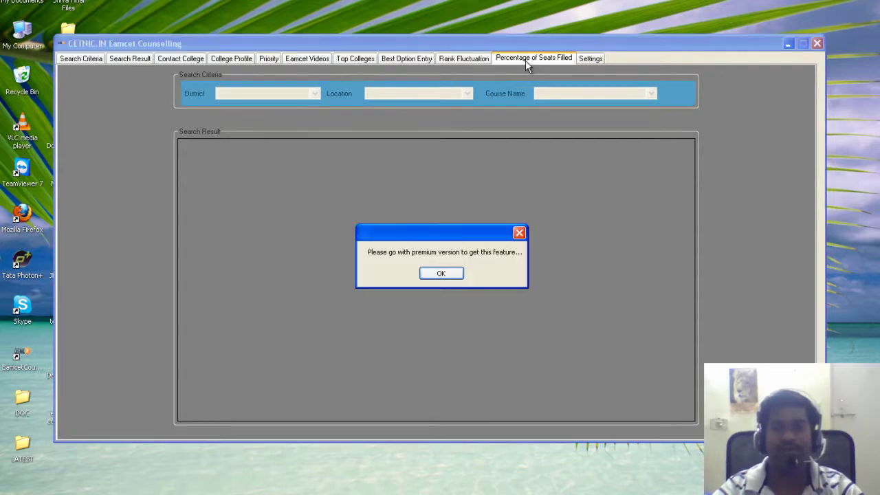
Close the Percentage of Seats Filled premium notice and return to the Search Criteria form with rank 32899 and HYDERABAD
{"action": "left_click", "coordinate": [436, 275]}
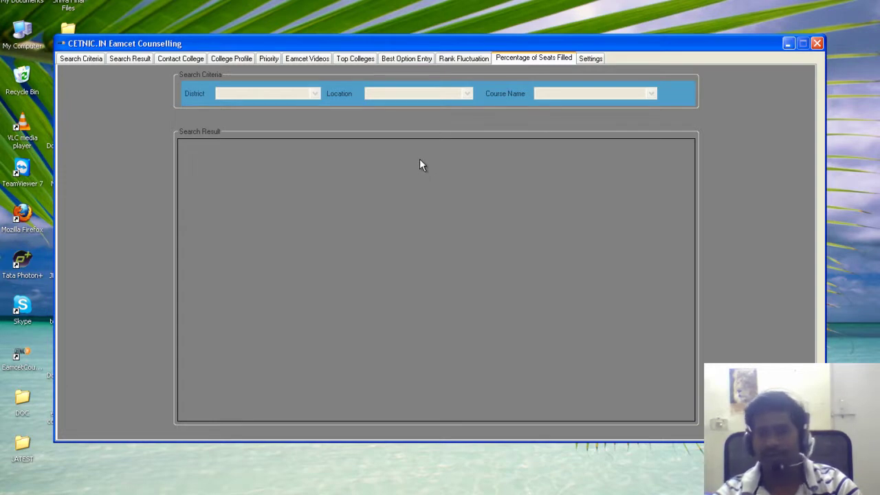
{"action": "left_click", "coordinate": [87, 59]}
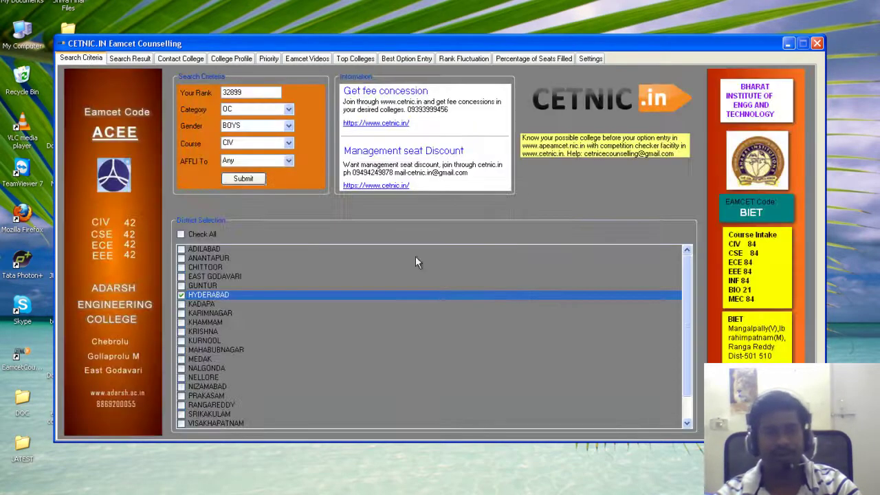